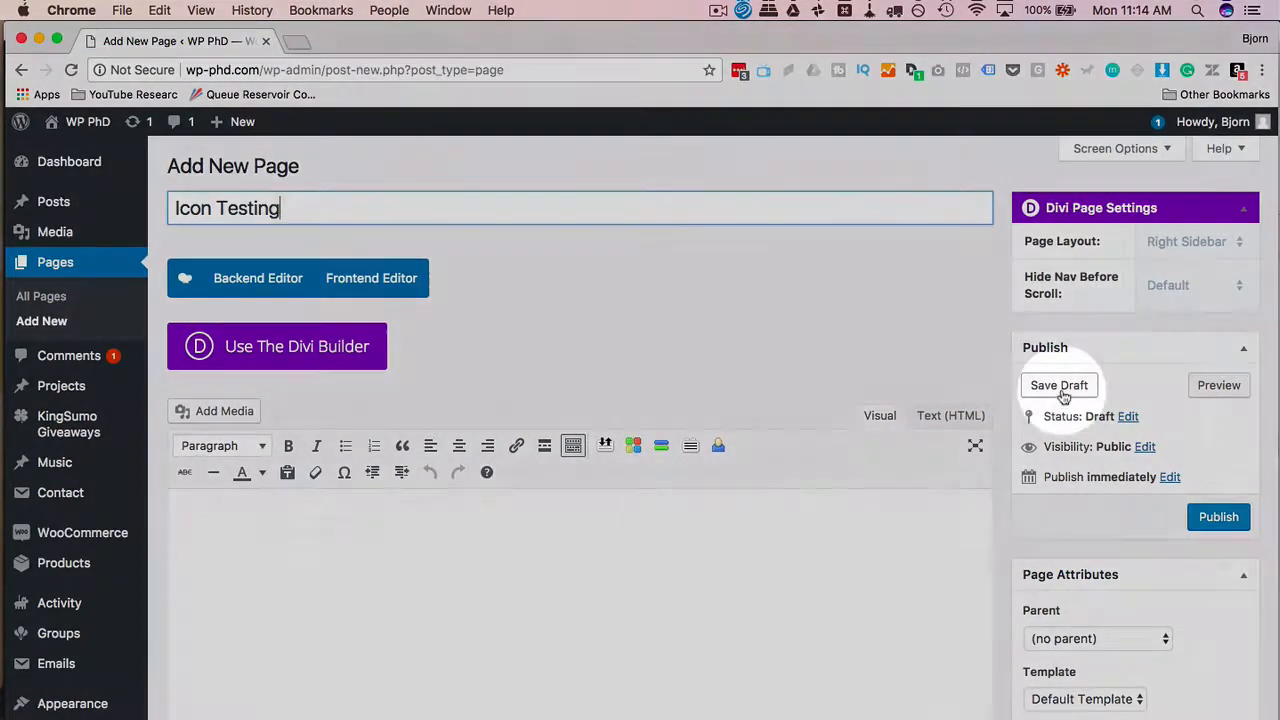
- Save the Icon Testing page as a draft and add an Icon element to it in the frontend editor
click(1057, 386)
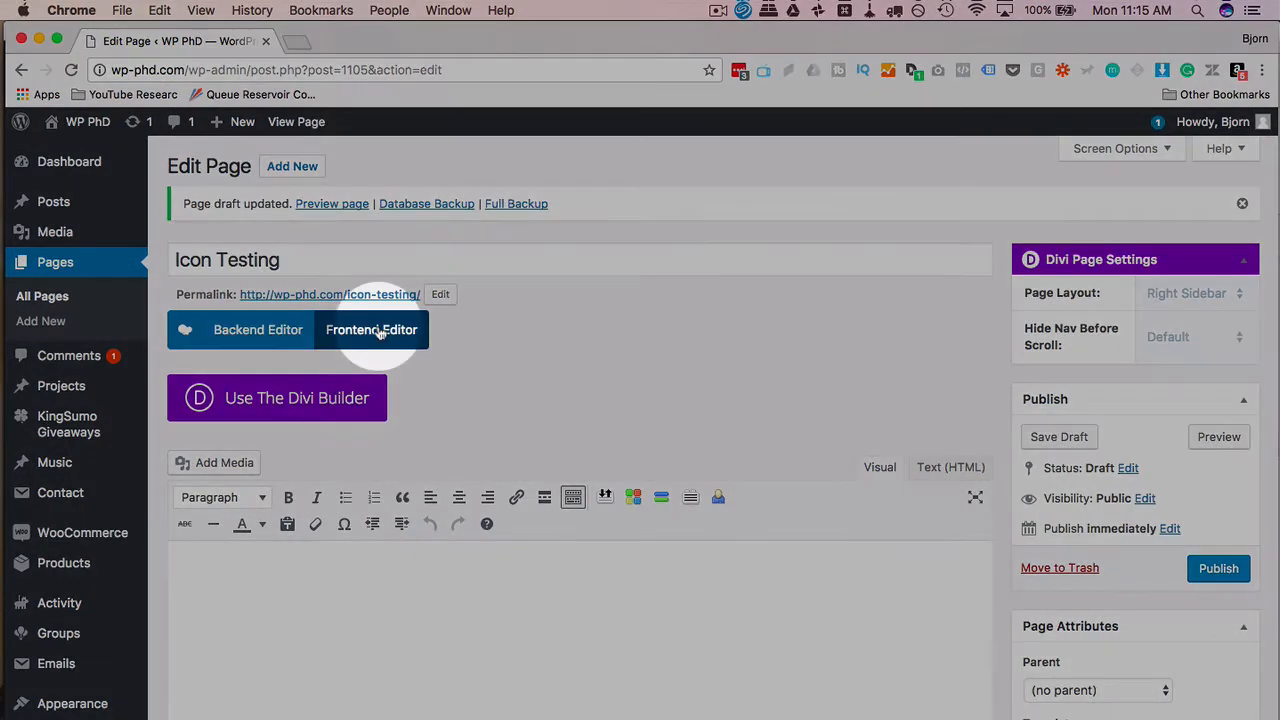
click(380, 333)
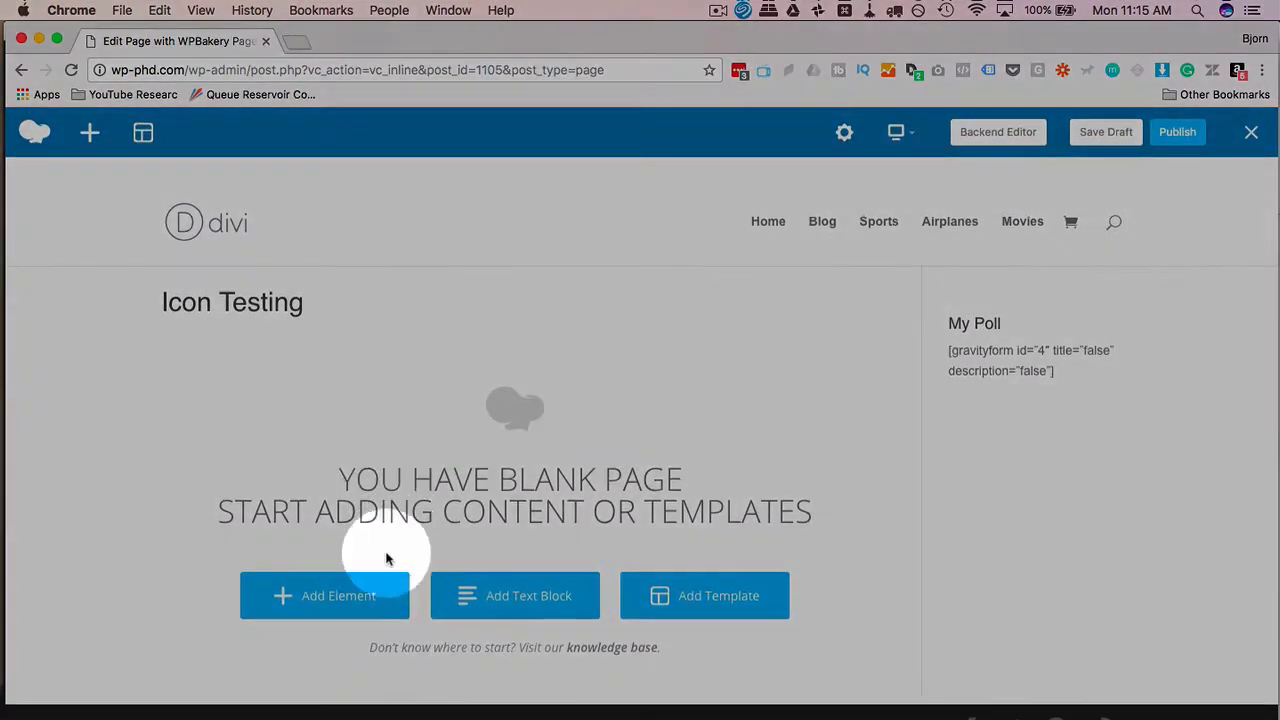
click(340, 597)
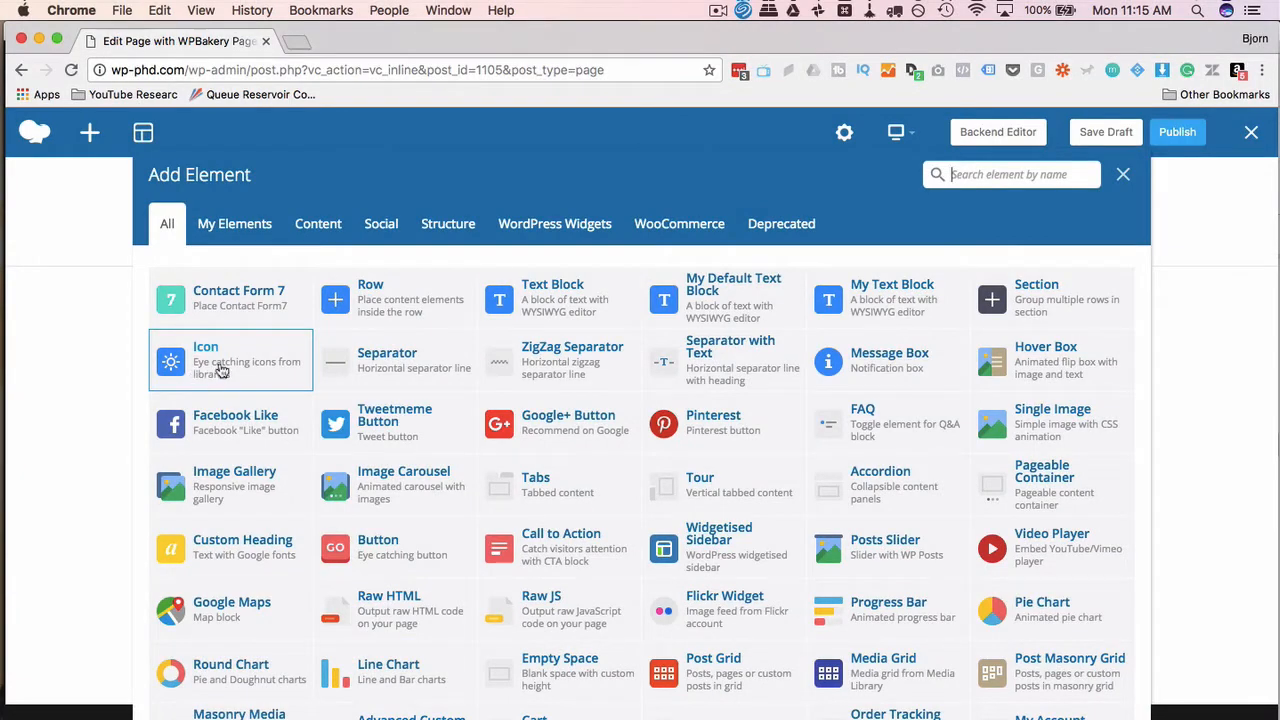
click(256, 370)
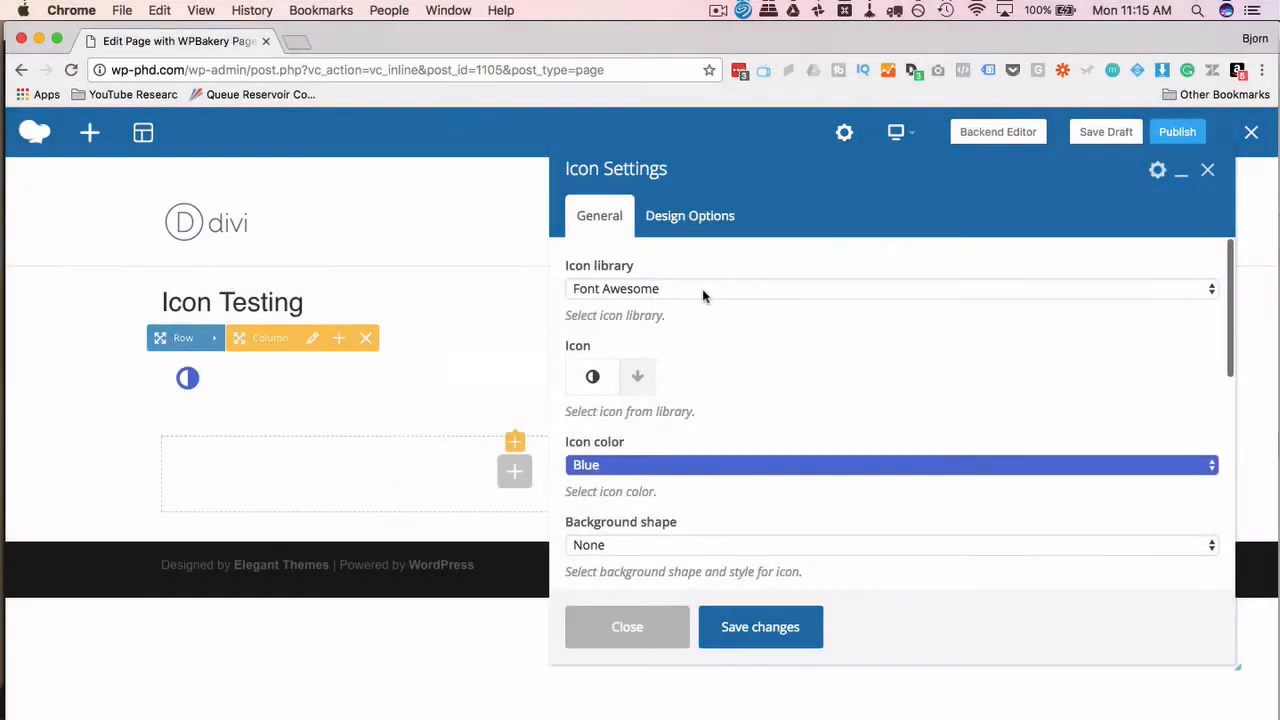
- Keep Font Awesome as the icon library and choose the magnet icon from all categories
click(703, 289)
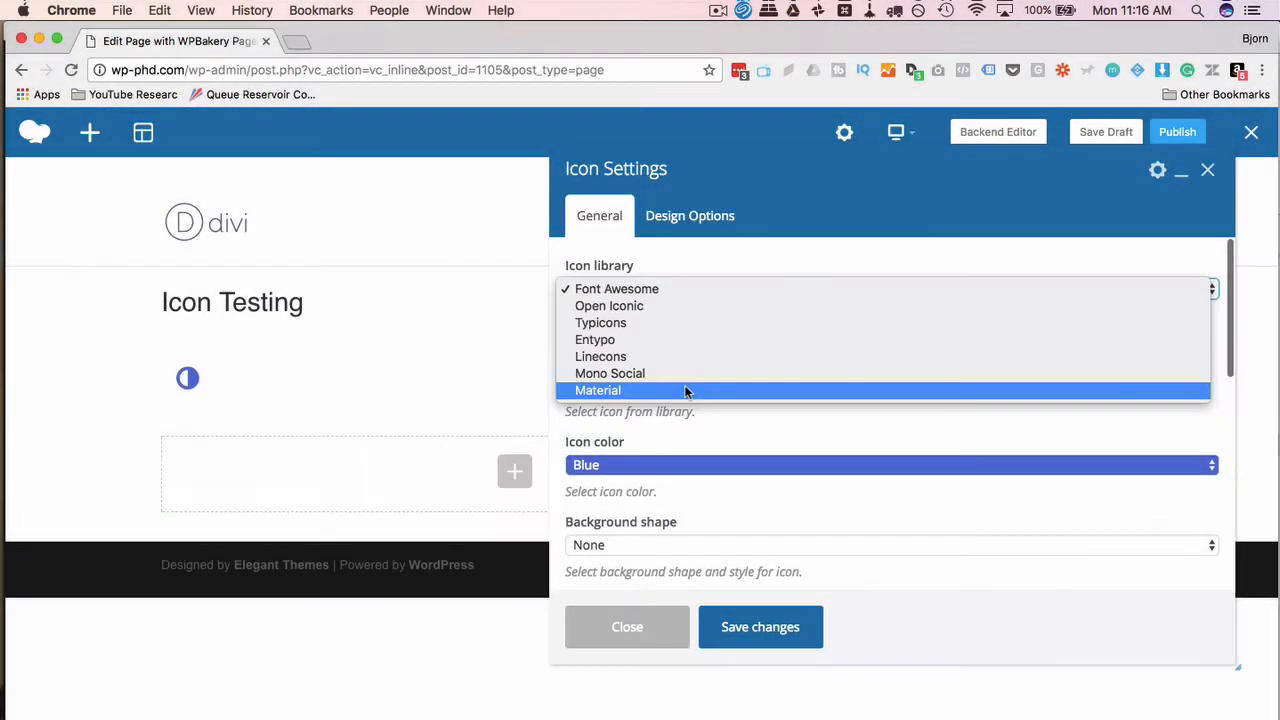
click(699, 289)
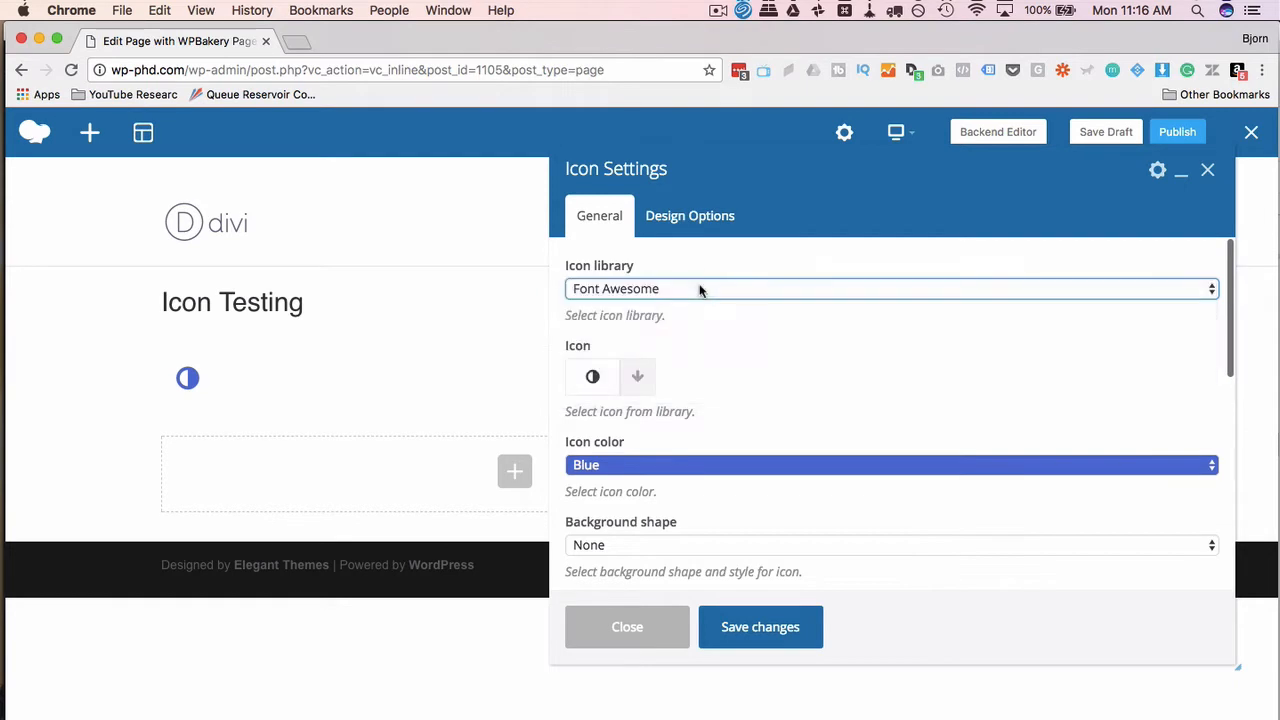
scroll(749, 366, down, 1)
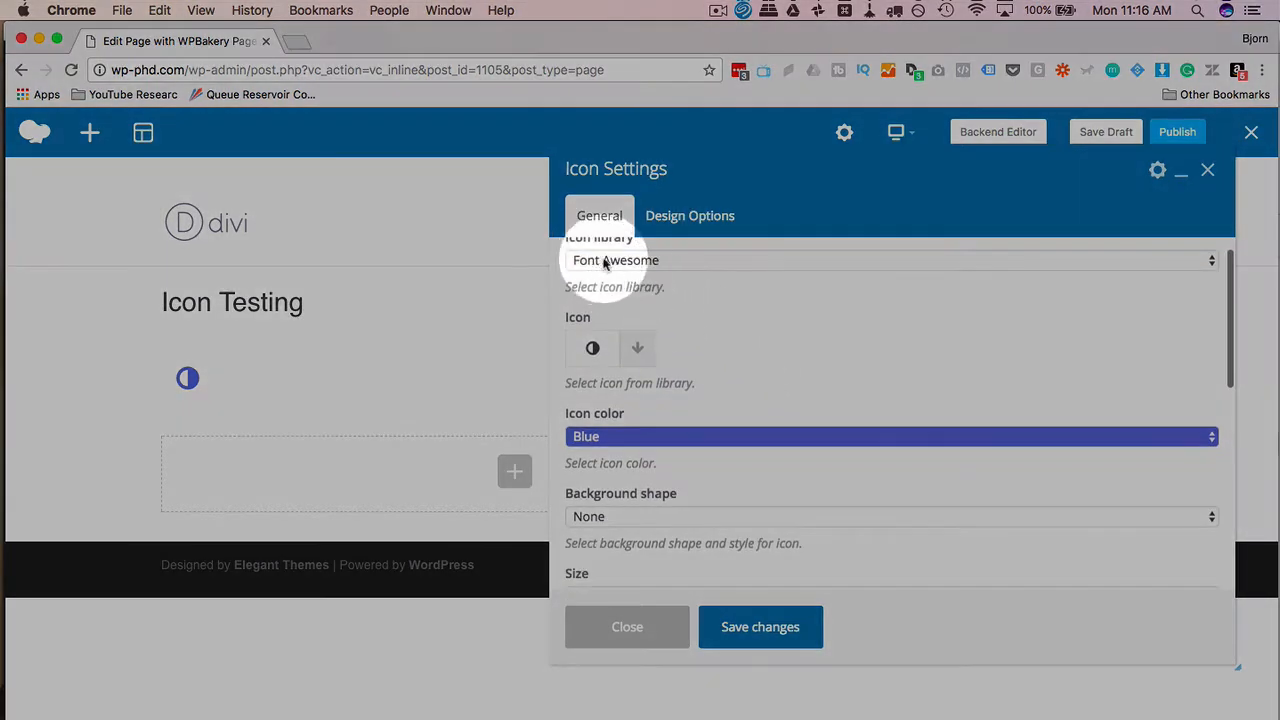
scroll(655, 268, down, 1)
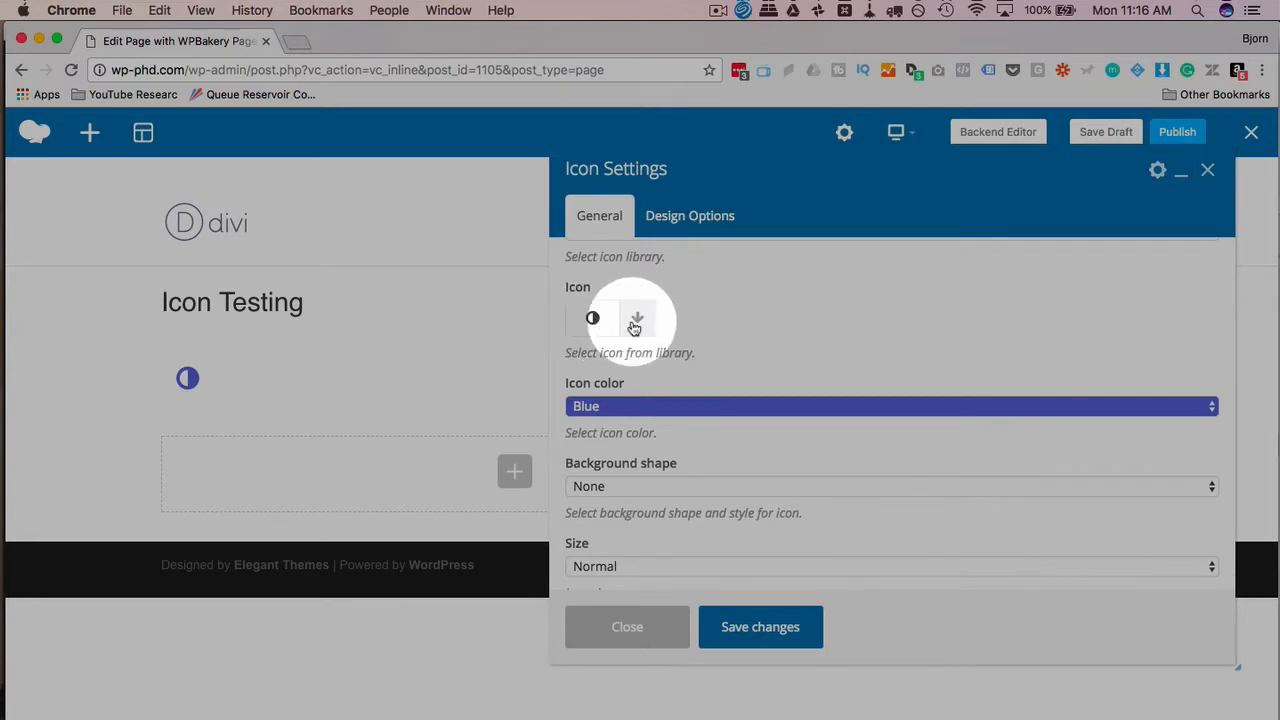
click(636, 320)
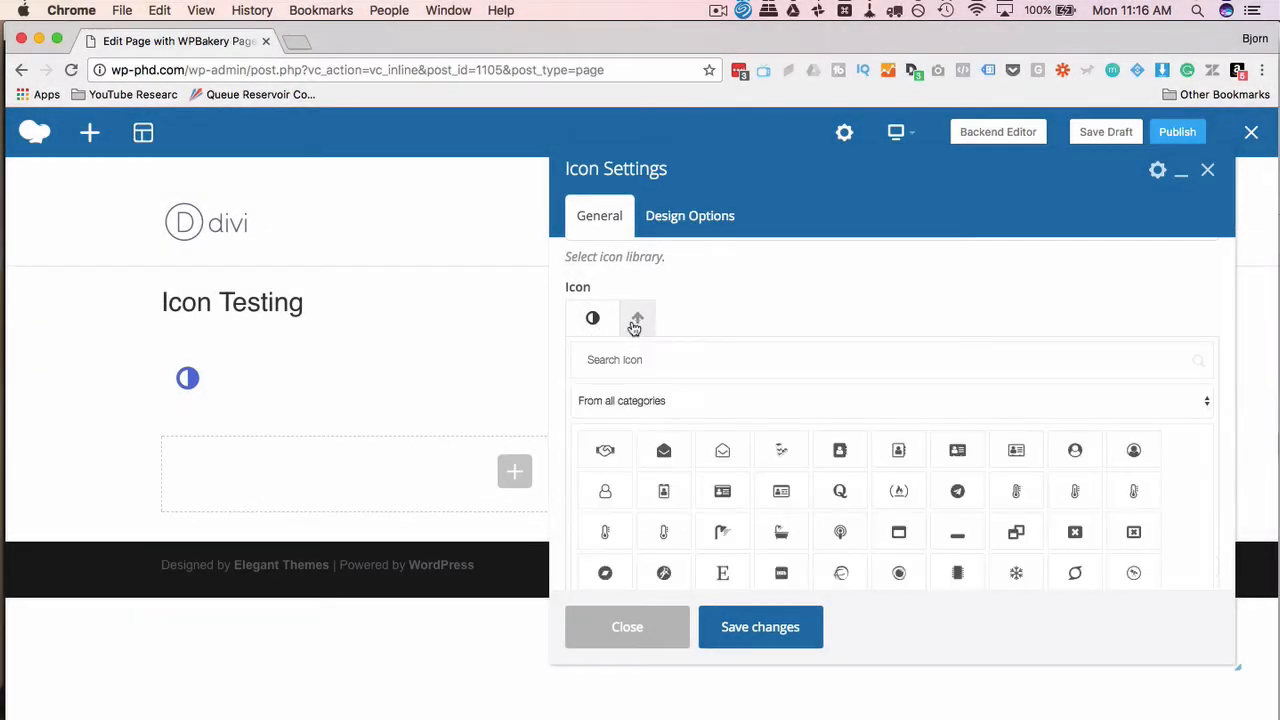
scroll(843, 452, down, 1)
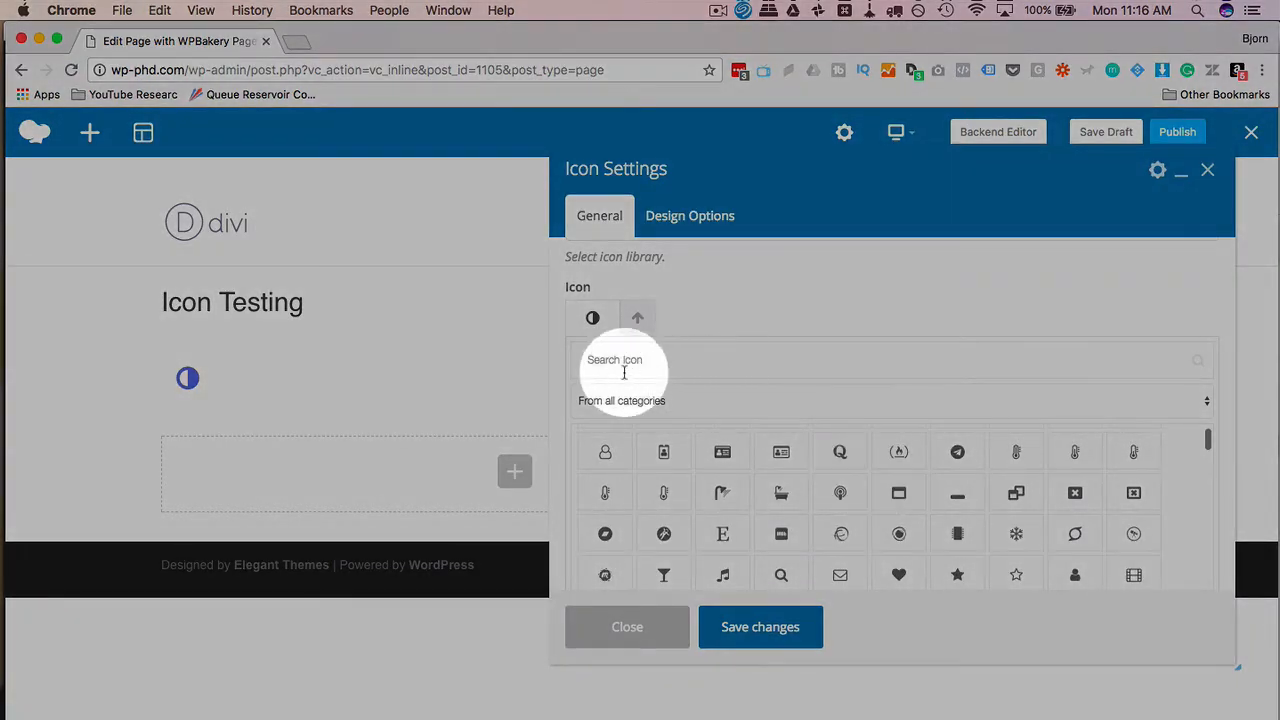
click(715, 401)
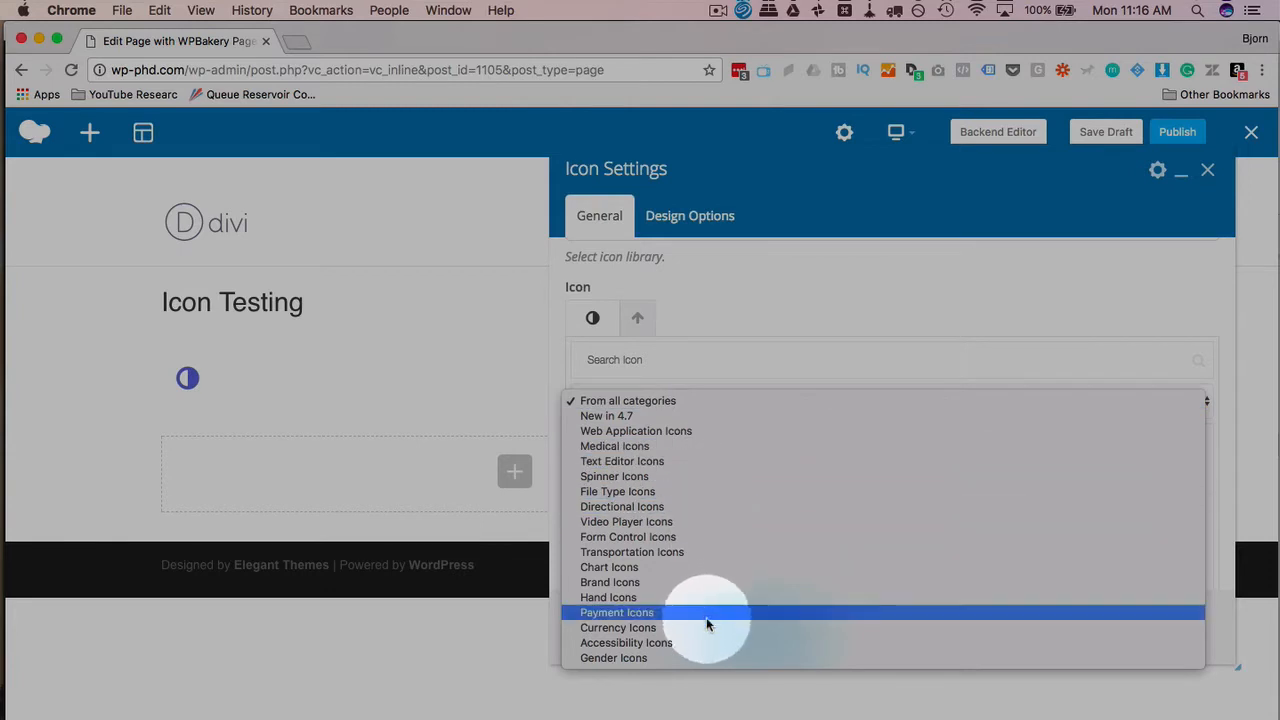
click(722, 401)
scroll(728, 465, down, 3)
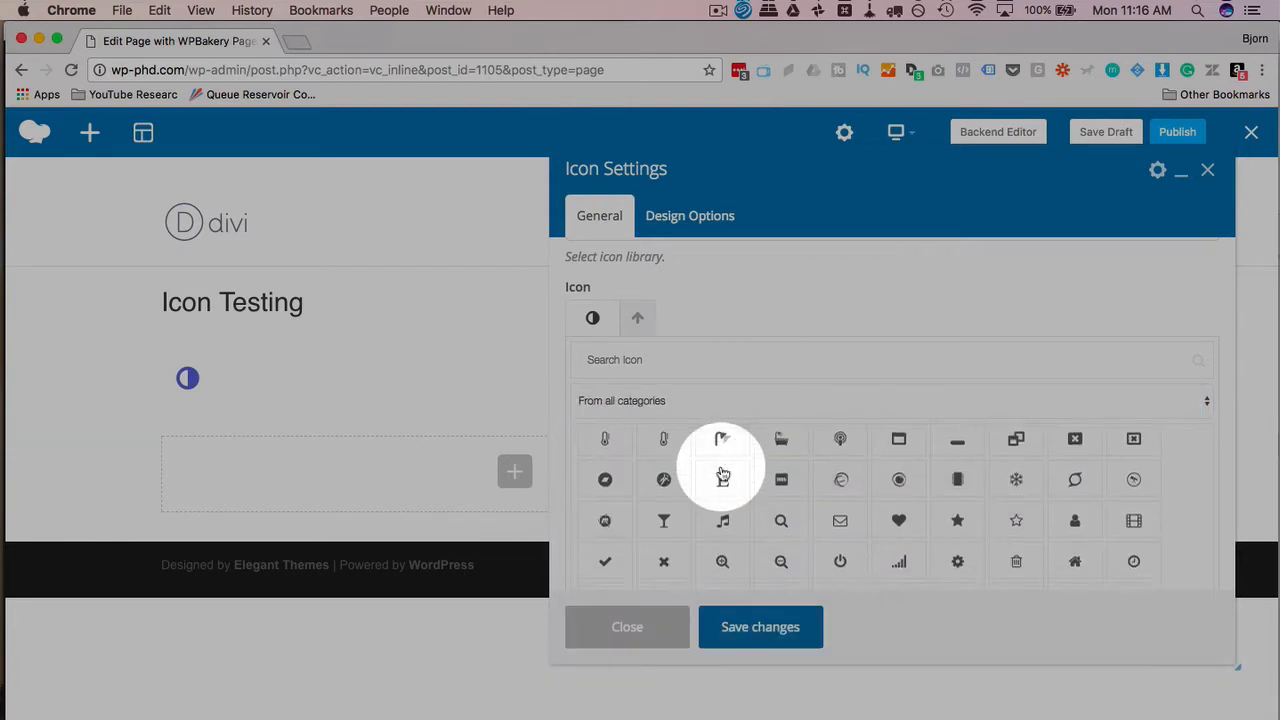
scroll(1140, 250, down, 5)
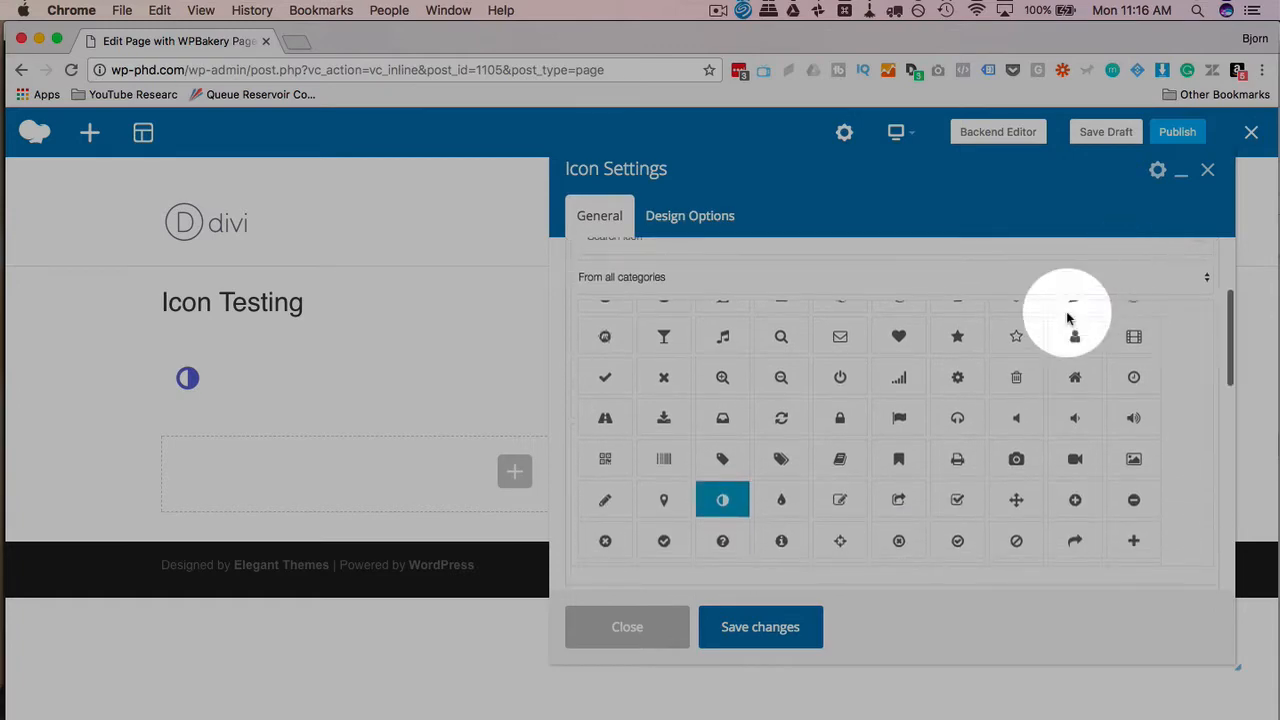
scroll(968, 388, down, 3)
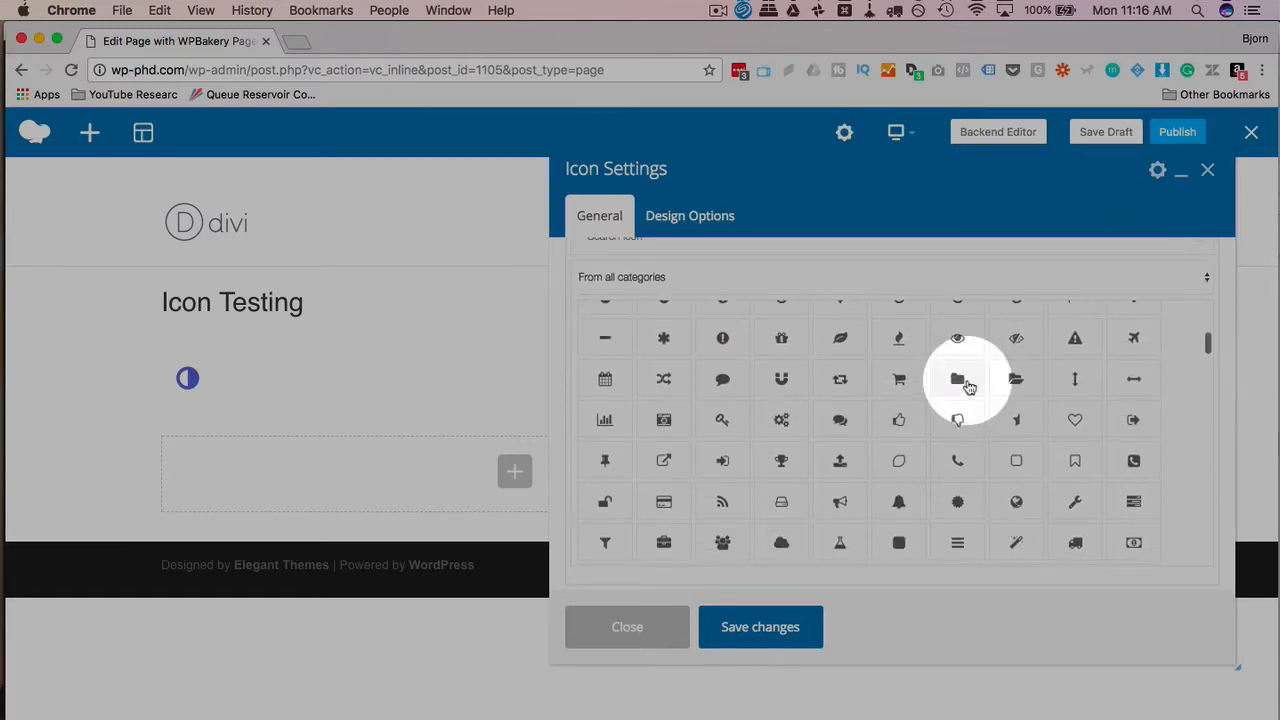
click(785, 380)
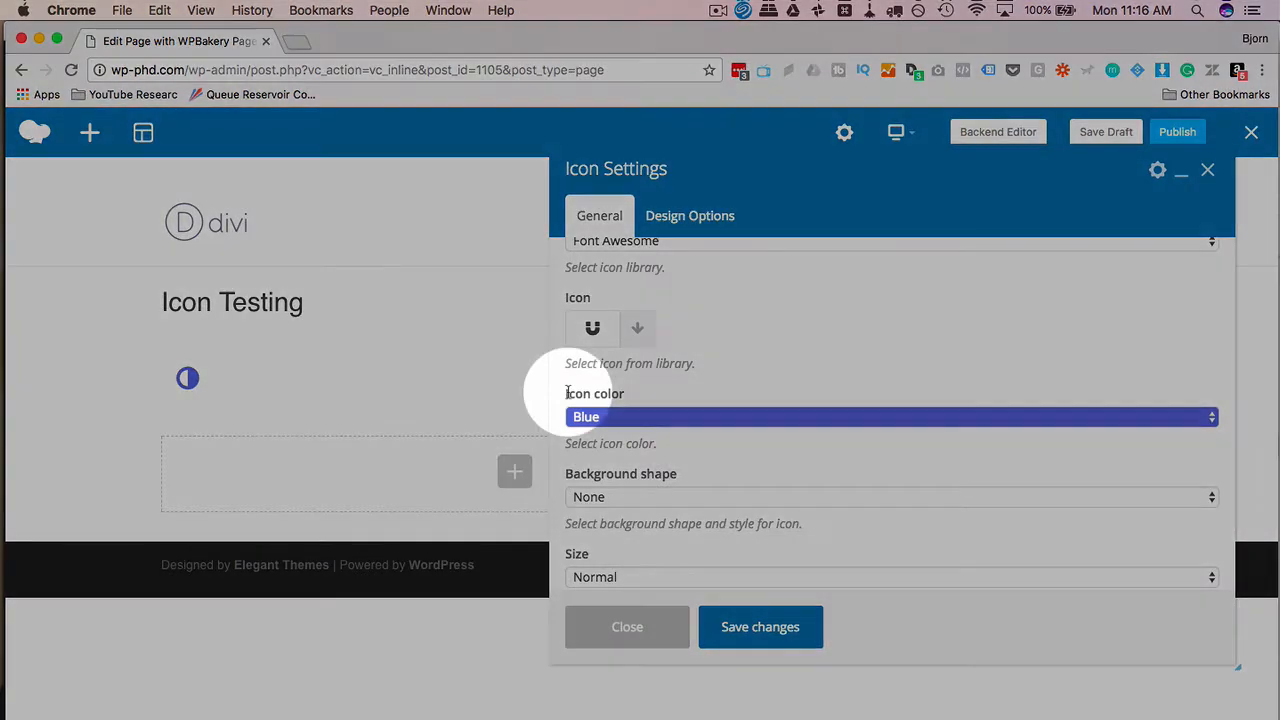
- Set the icon color to Orange and its background shape to Outline Circle
click(648, 415)
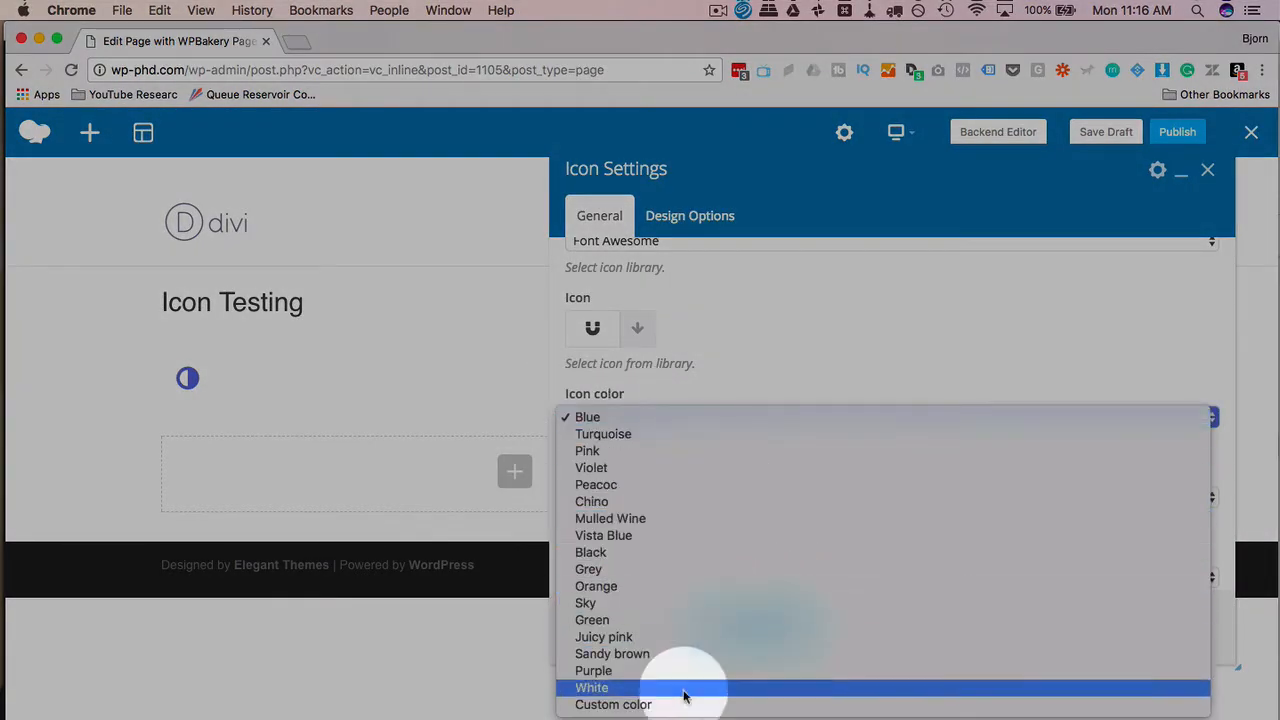
click(593, 586)
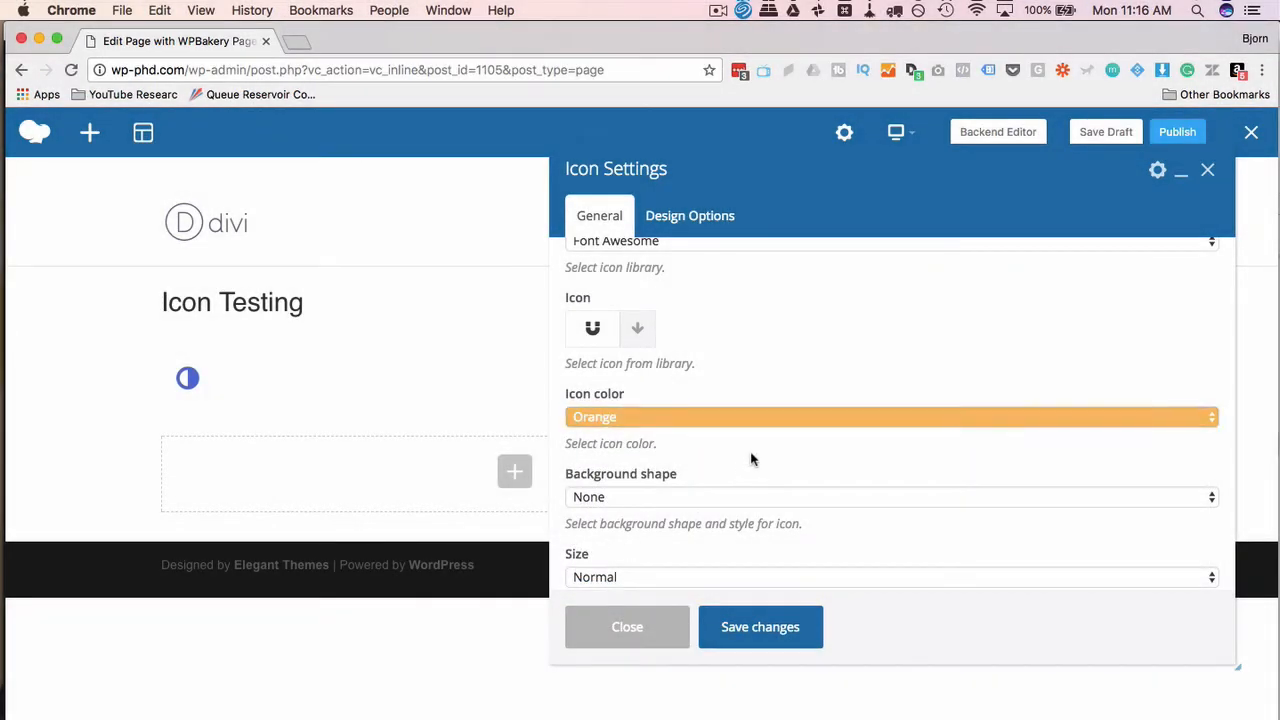
scroll(751, 457, down, 3)
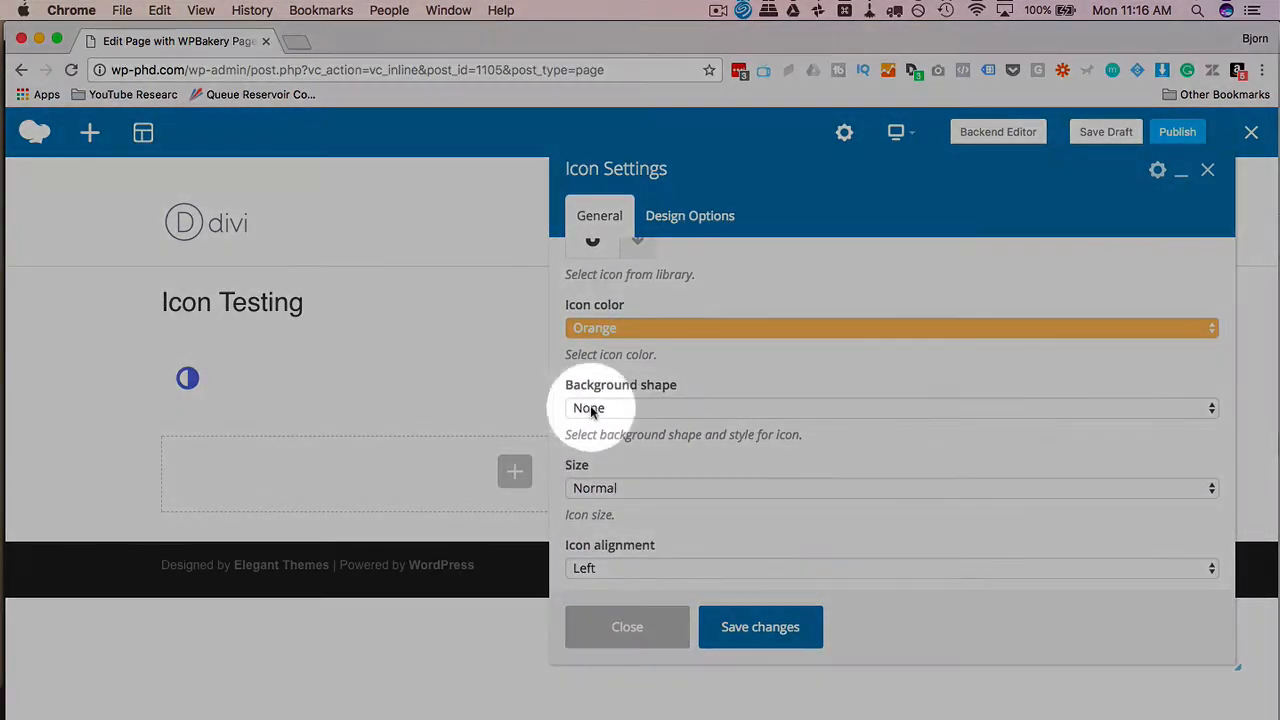
click(707, 408)
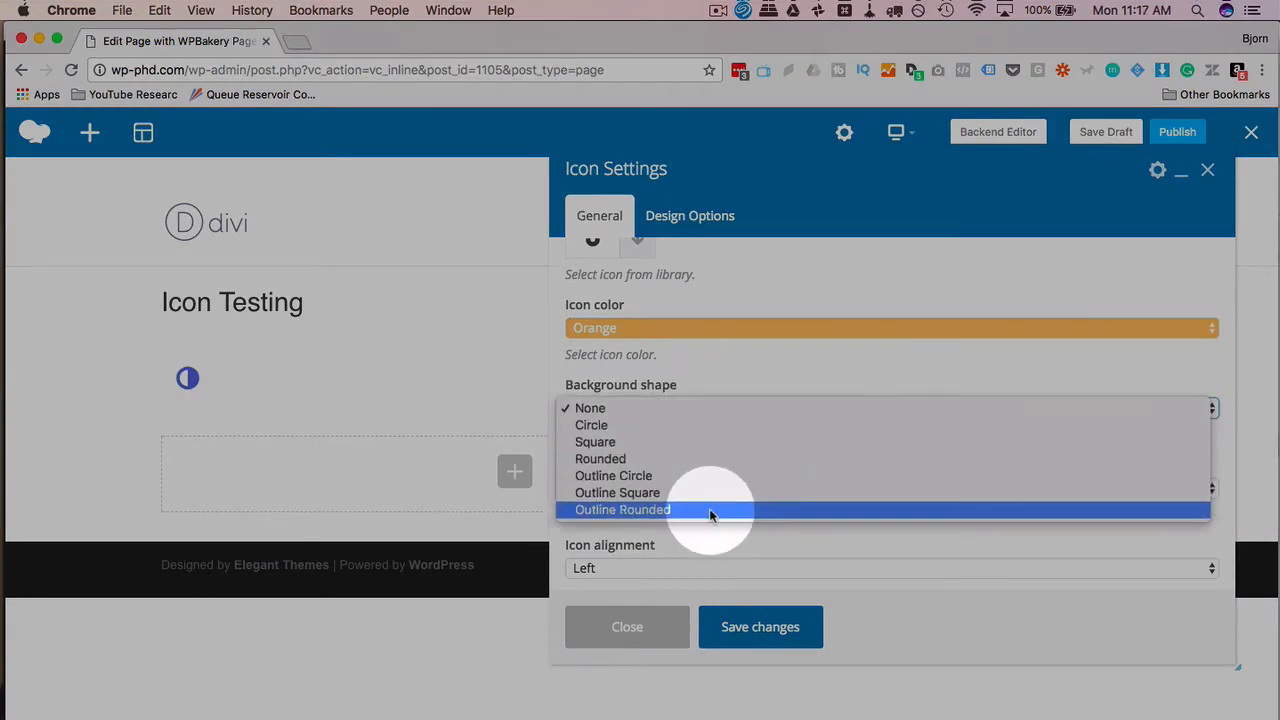
click(637, 478)
- Set the background color of the icon's outline circle to Orange
scroll(760, 440, down, 2)
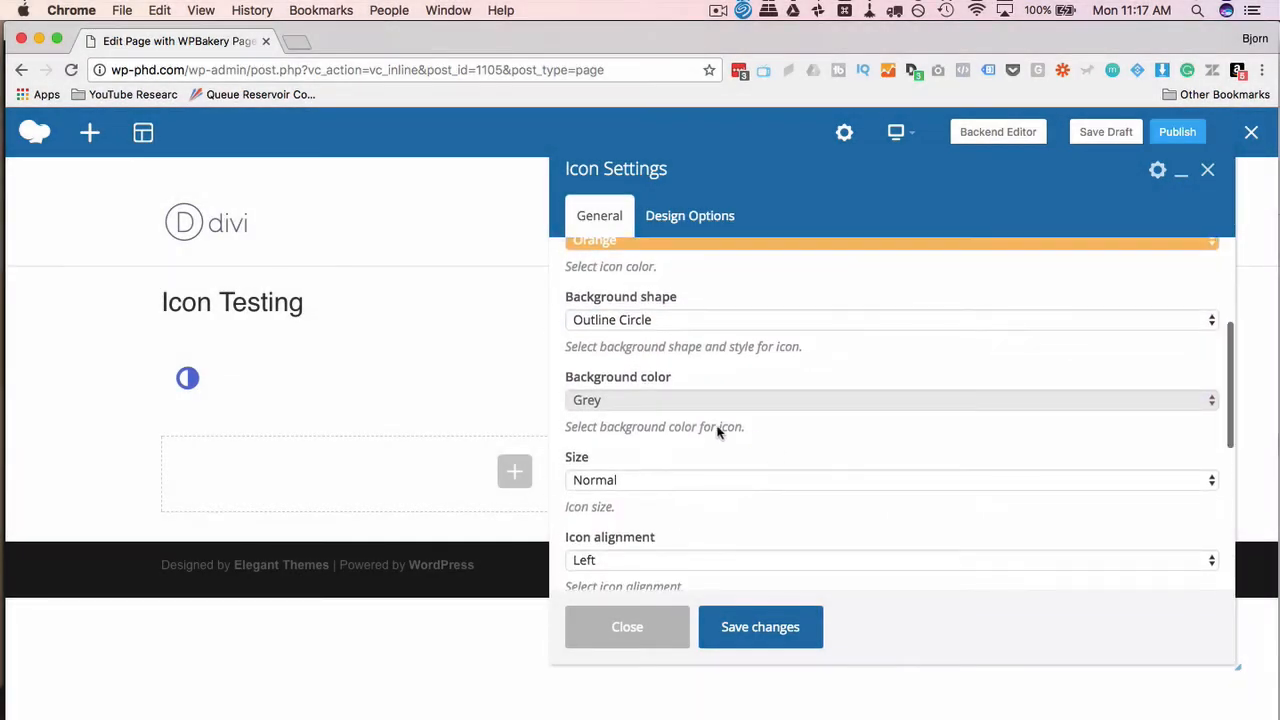
click(681, 402)
click(676, 427)
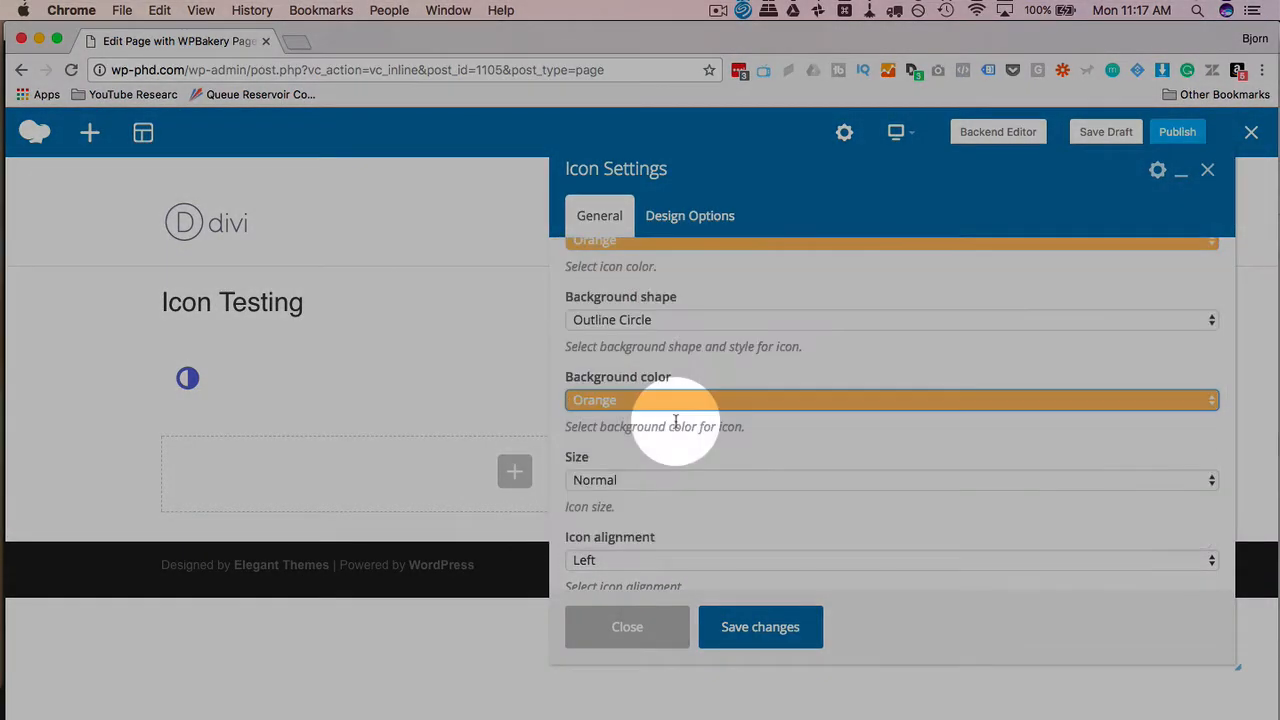
- Set the icon size to Large and the icon alignment to Center
scroll(776, 462, down, 2)
scroll(776, 462, up, 2)
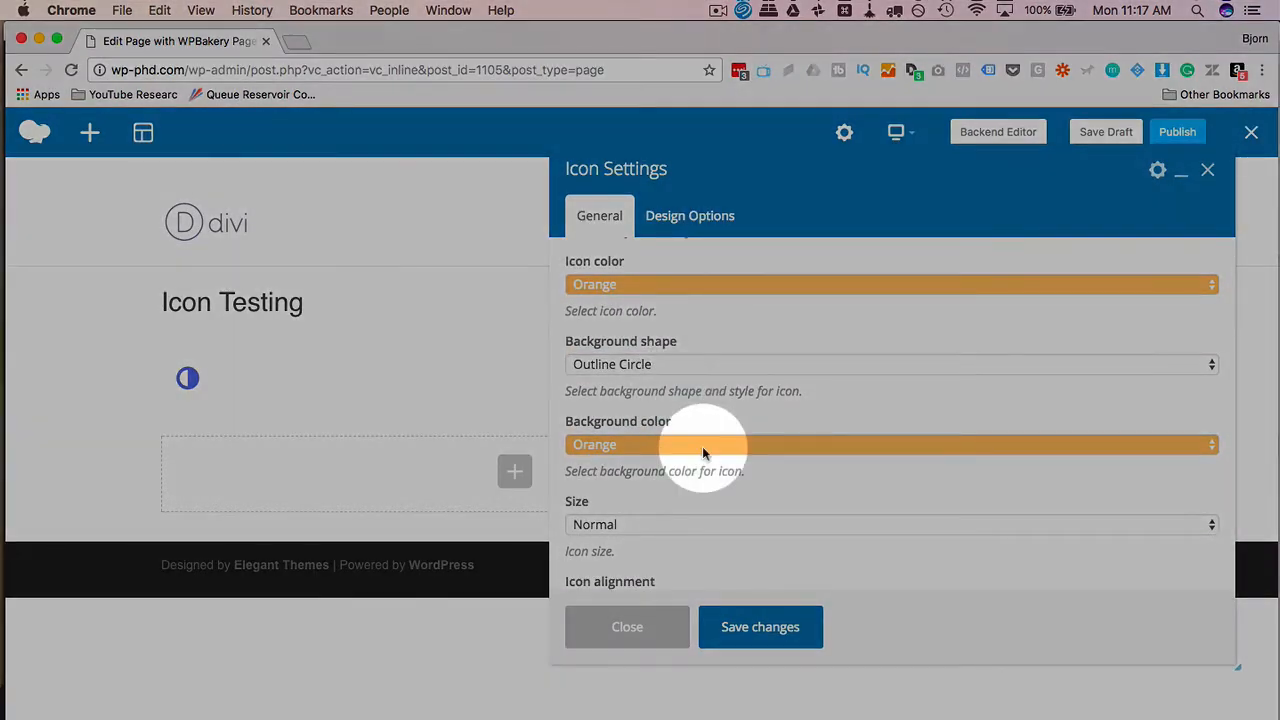
scroll(704, 458, down, 2)
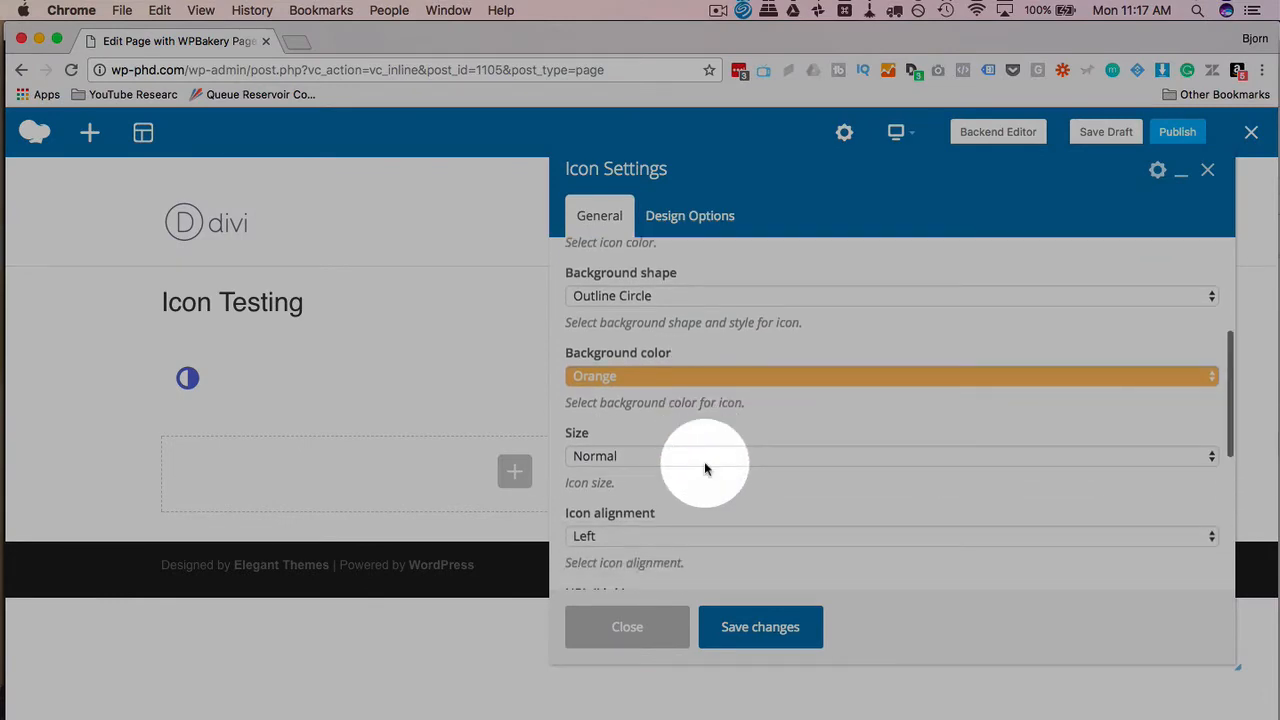
scroll(704, 467, down, 1)
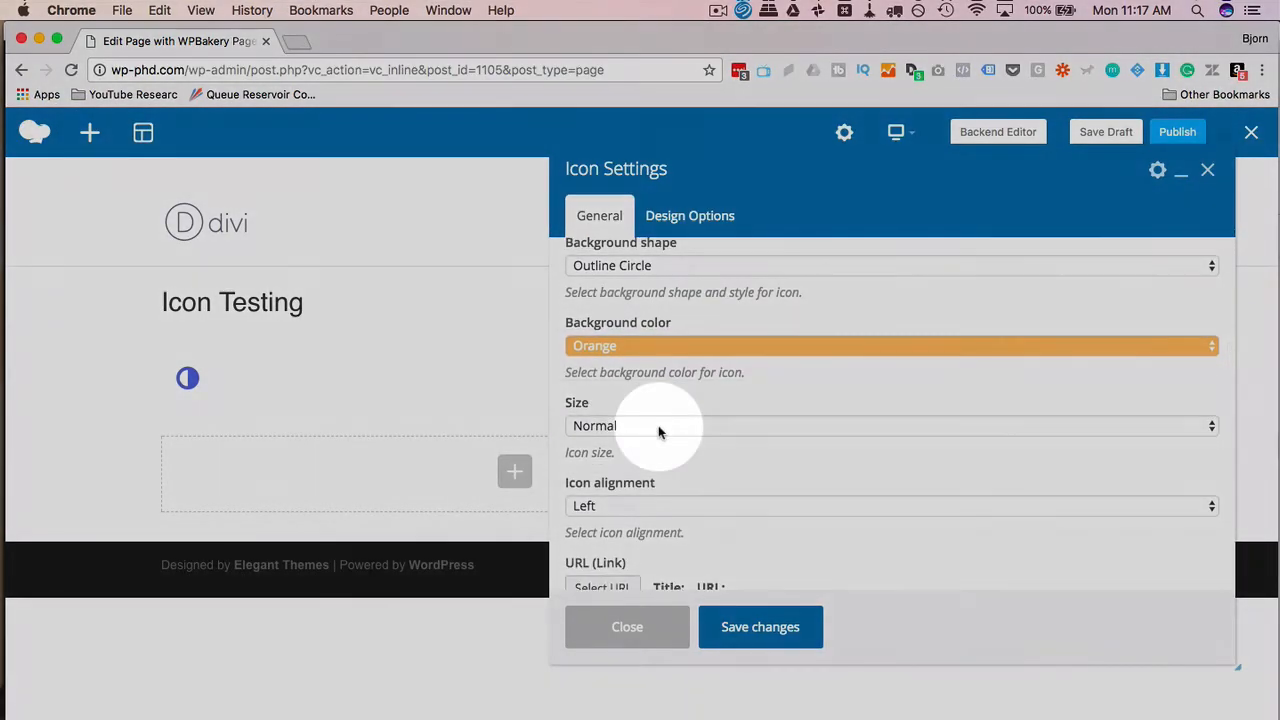
click(657, 427)
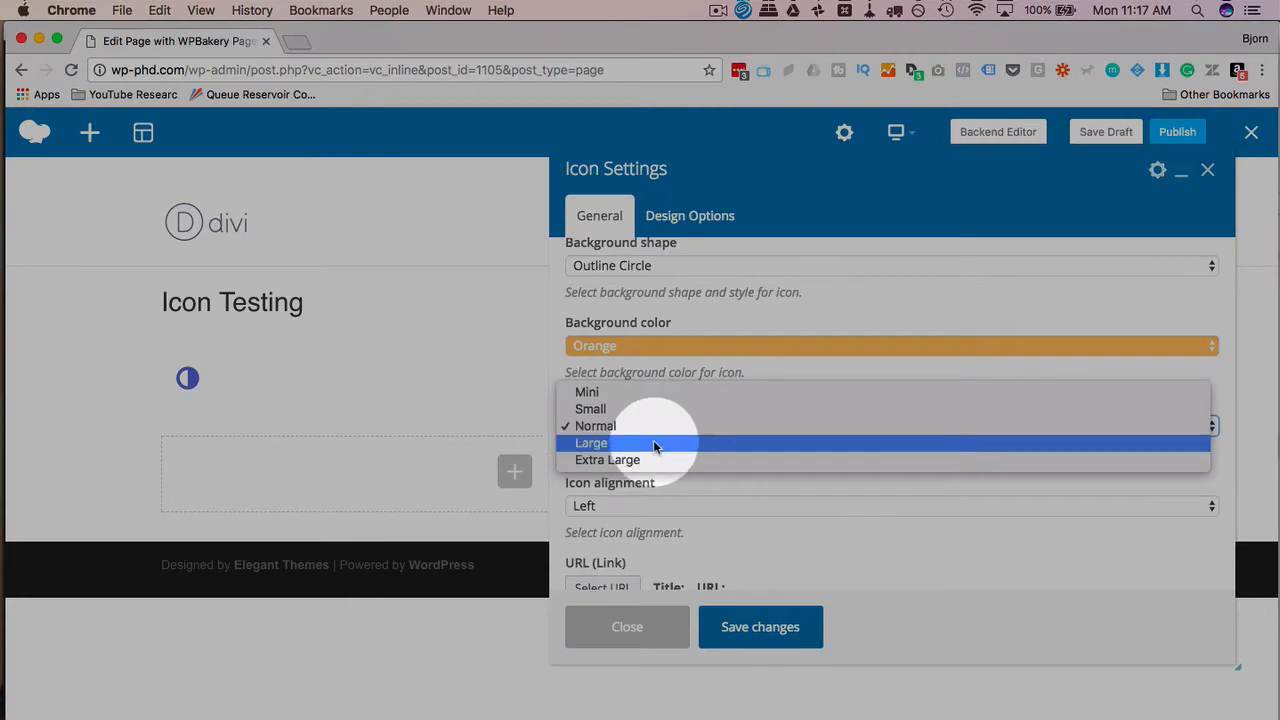
click(652, 447)
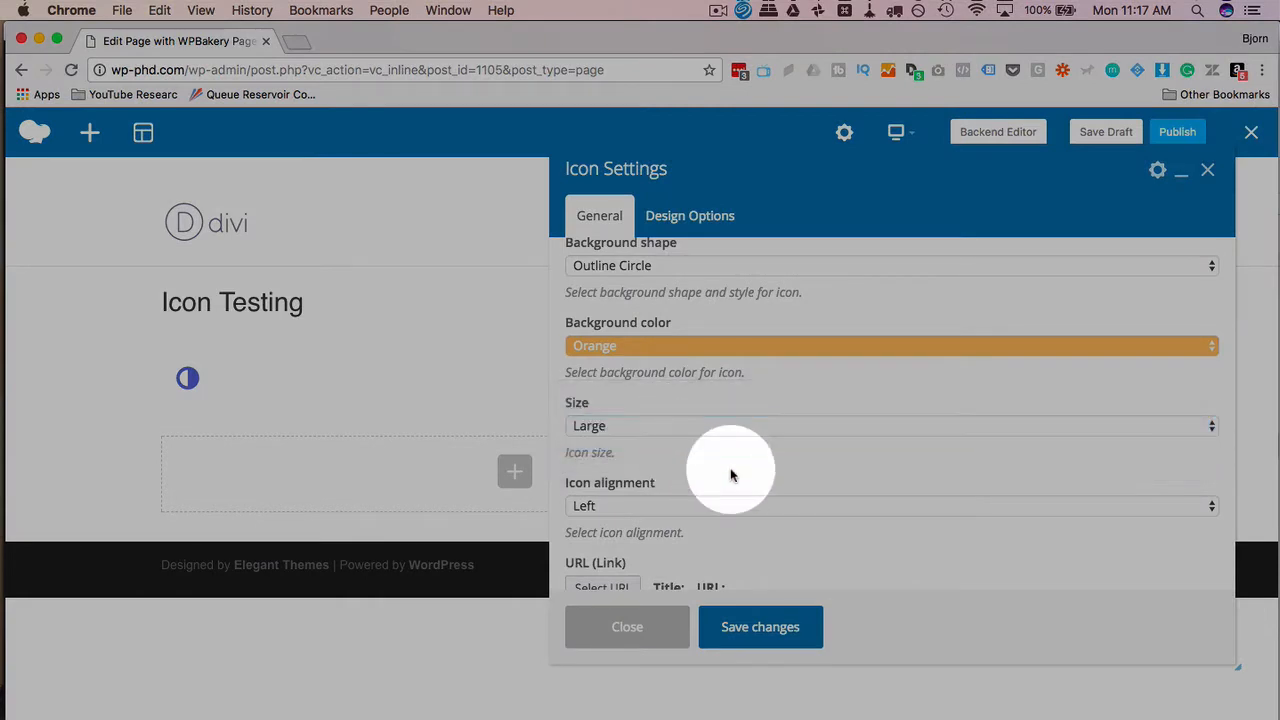
scroll(731, 471, down, 3)
click(668, 414)
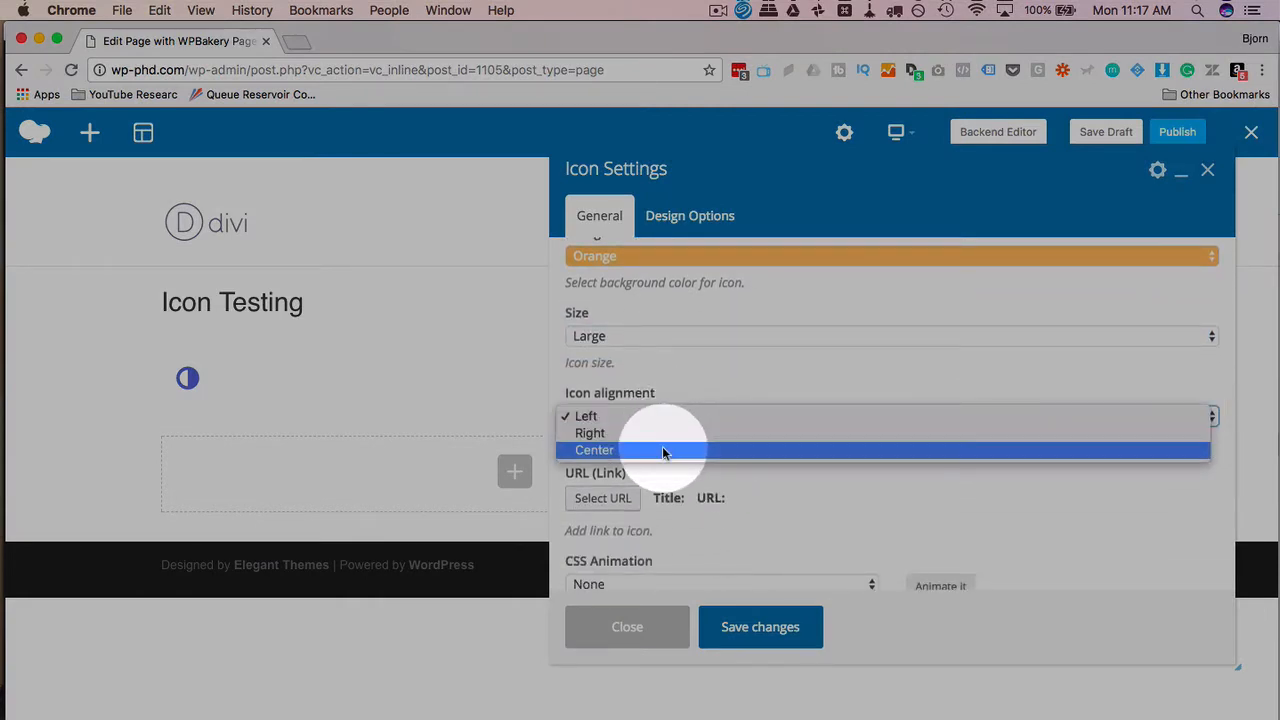
click(665, 450)
- Look over the icon's link options and close them without setting a link
scroll(767, 472, down, 4)
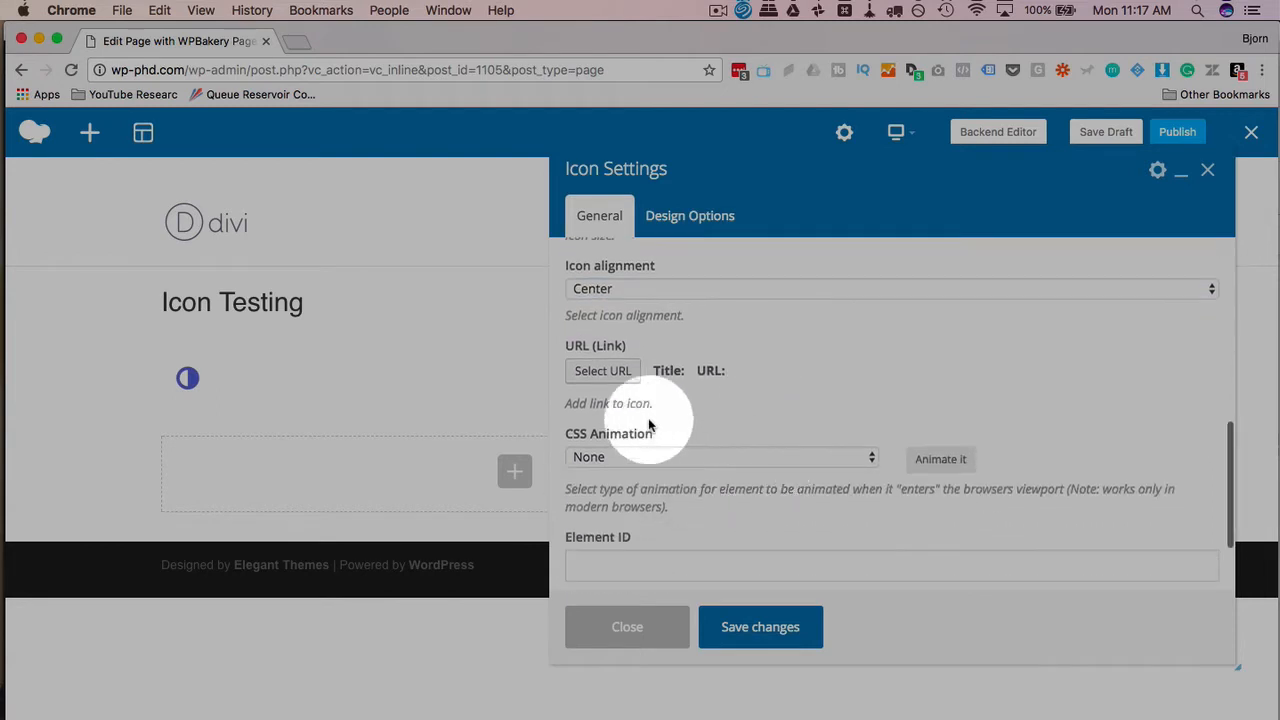
click(603, 372)
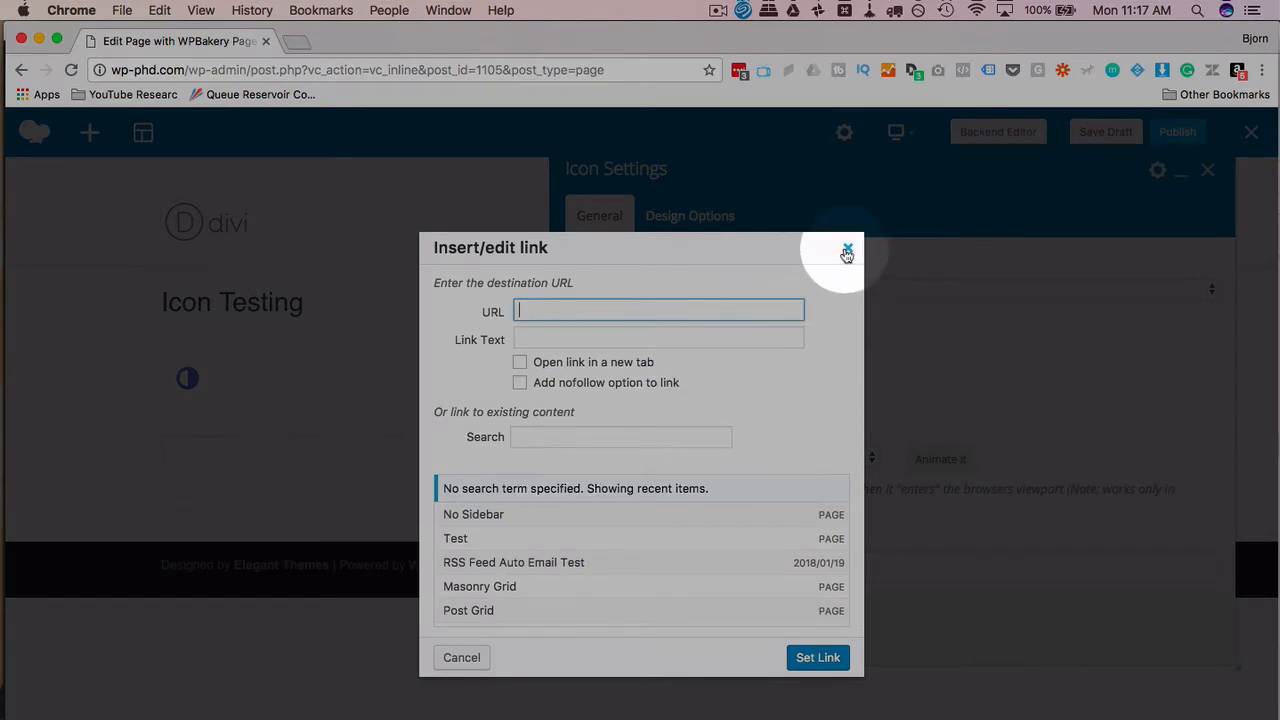
click(846, 251)
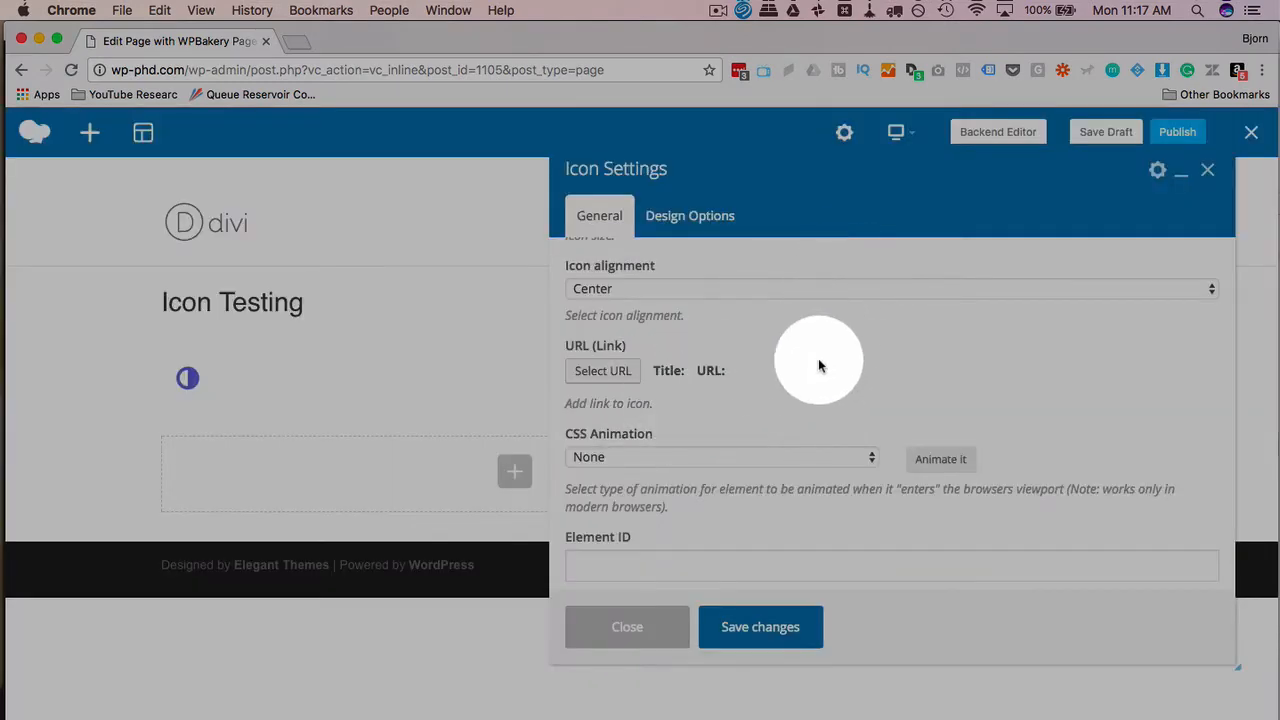
- Set the icon's CSS animation to bounceInDown and preview the animation
scroll(818, 362, down, 3)
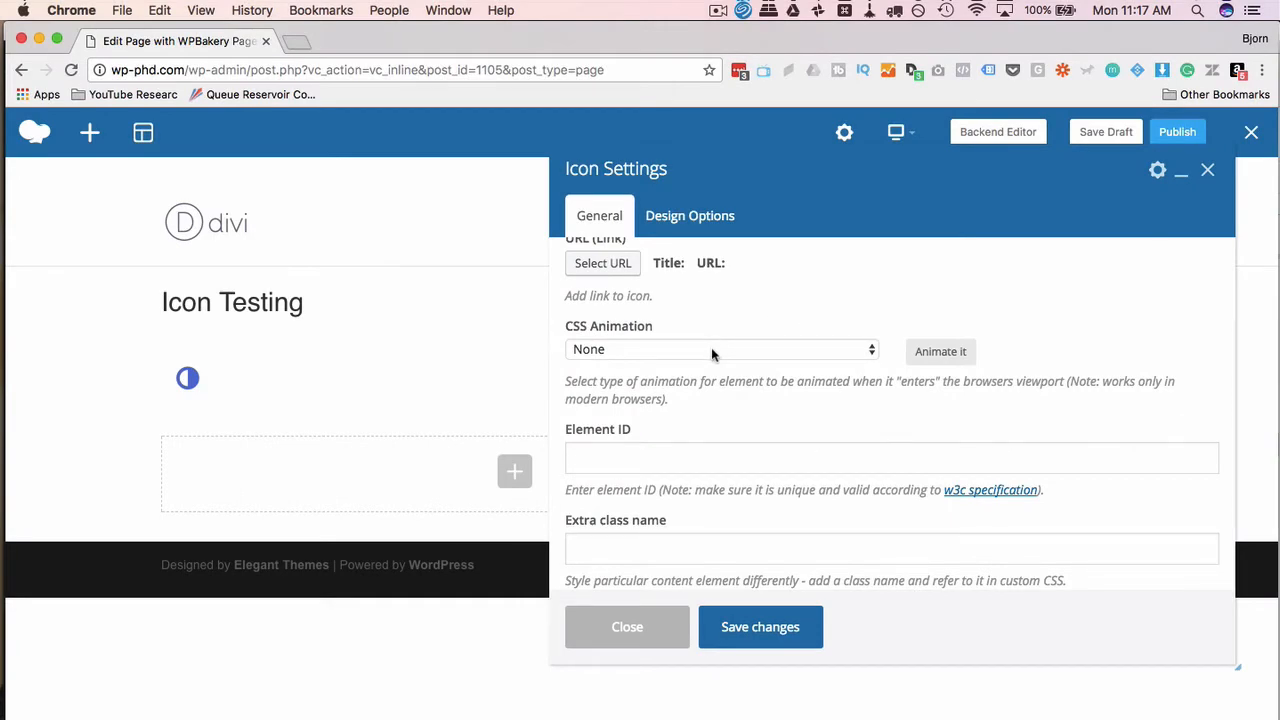
click(711, 347)
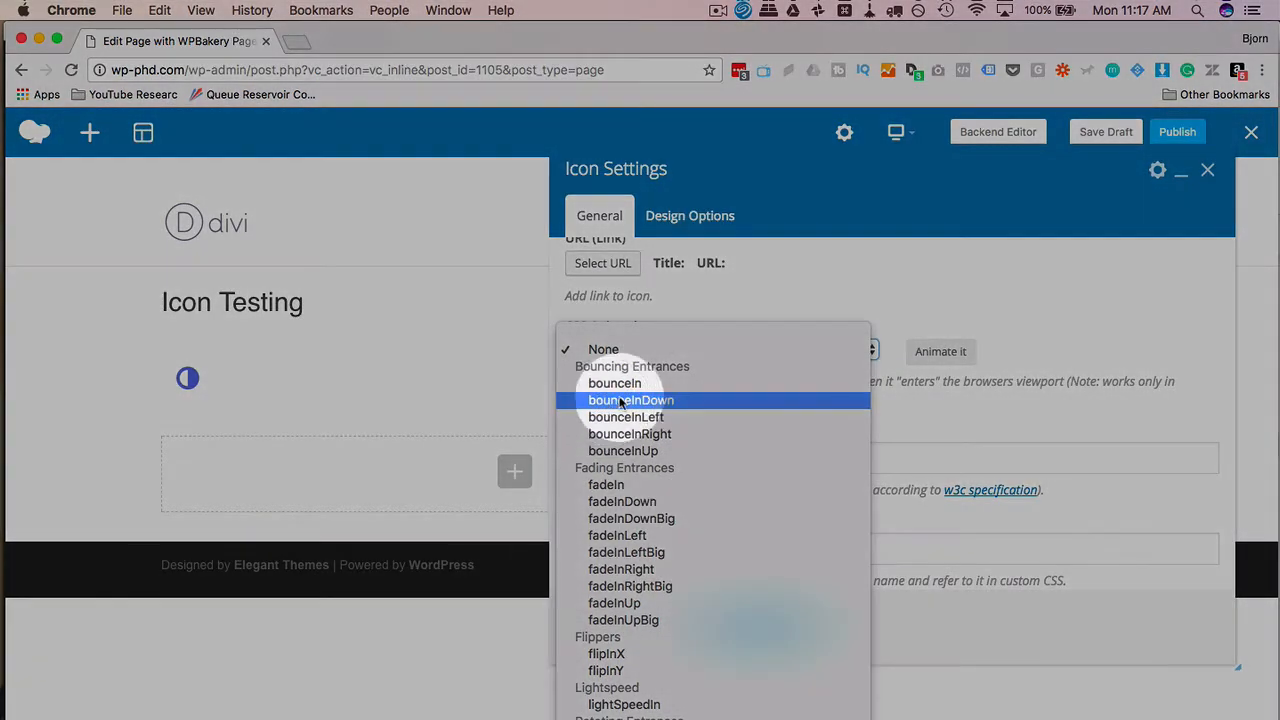
click(672, 404)
click(930, 352)
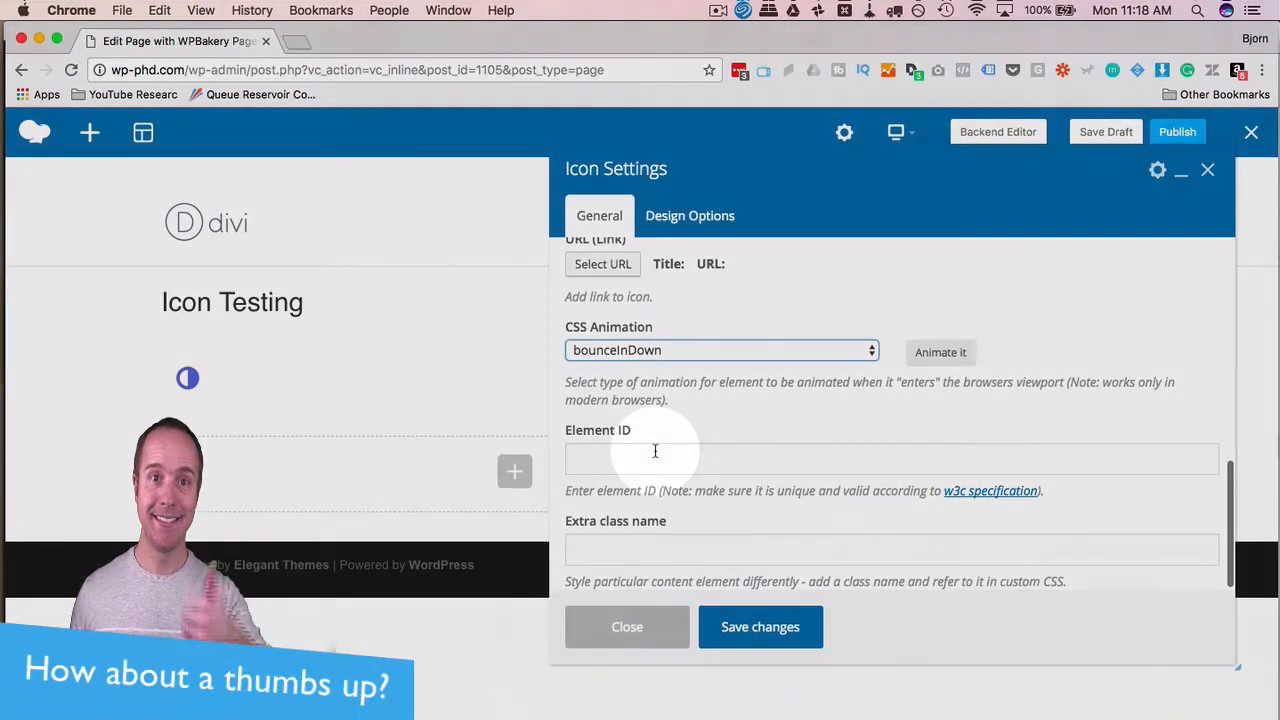
- Review the icon's element ID and extra class name fields, and open its design options
click(655, 455)
click(652, 546)
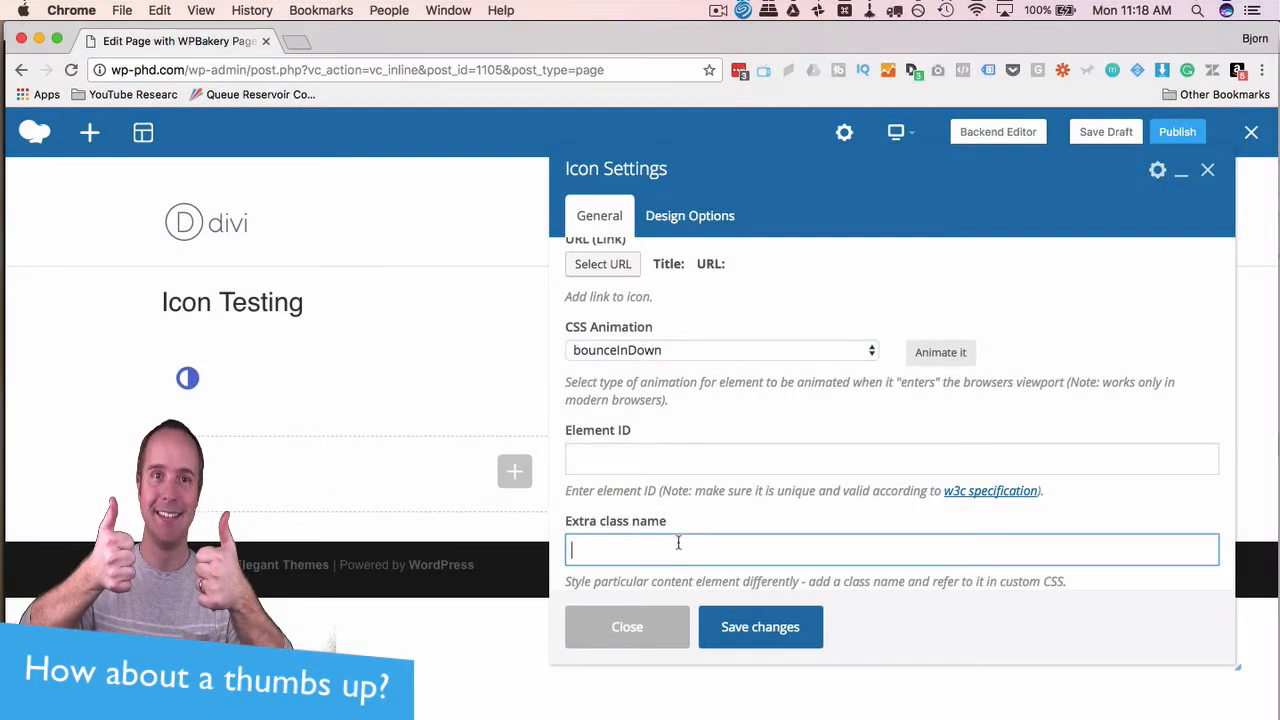
click(680, 214)
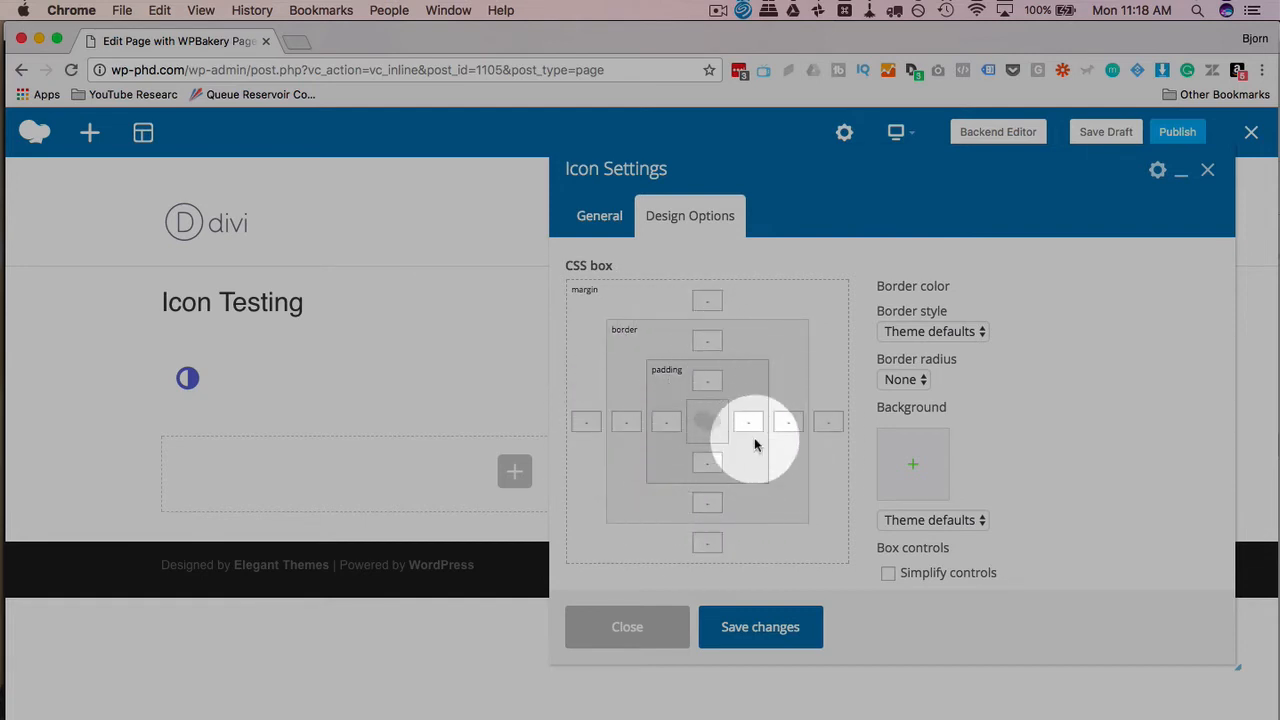
- Enable simplified controls for the icon's CSS box, look at the margin field without entering a value, and return to the general settings
click(889, 574)
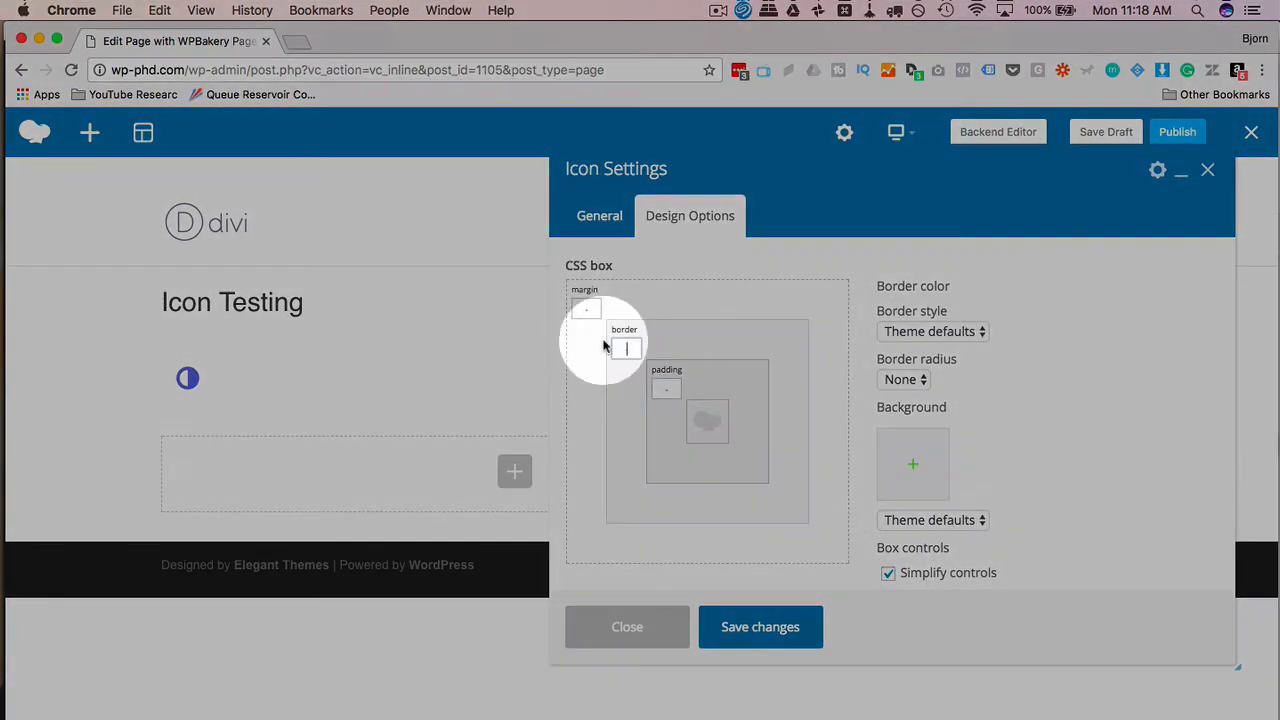
click(586, 308)
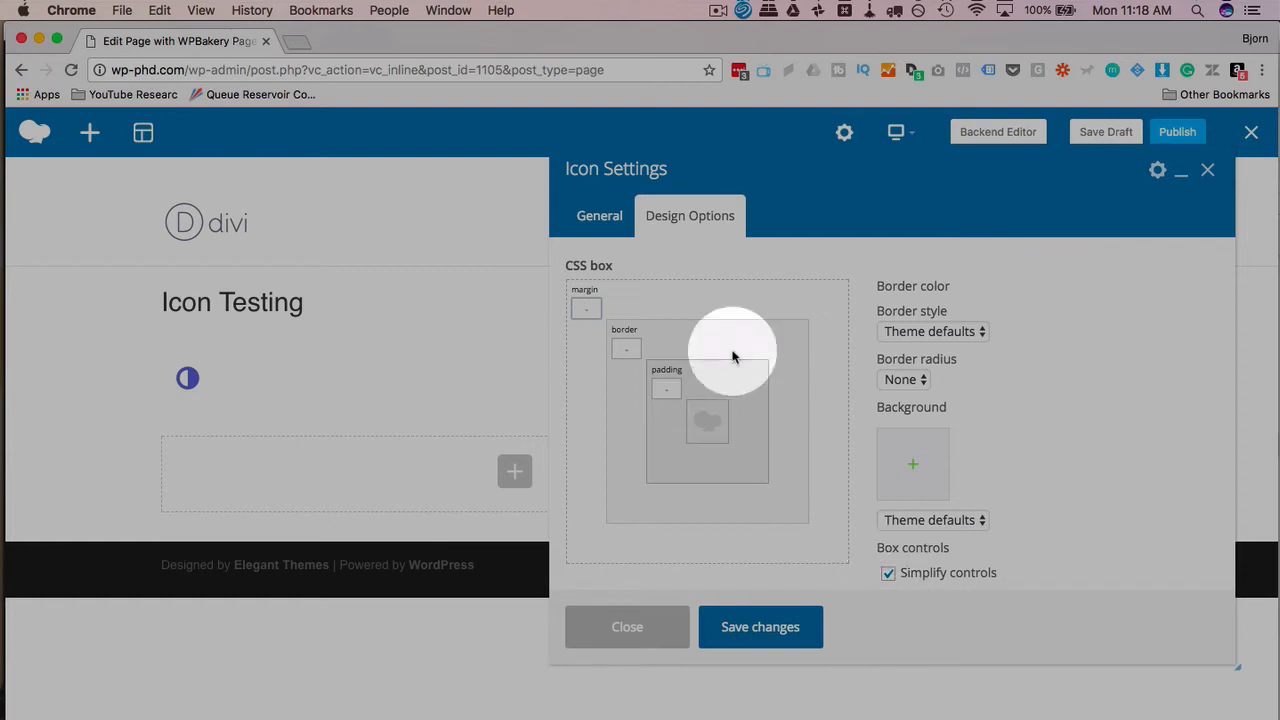
click(612, 228)
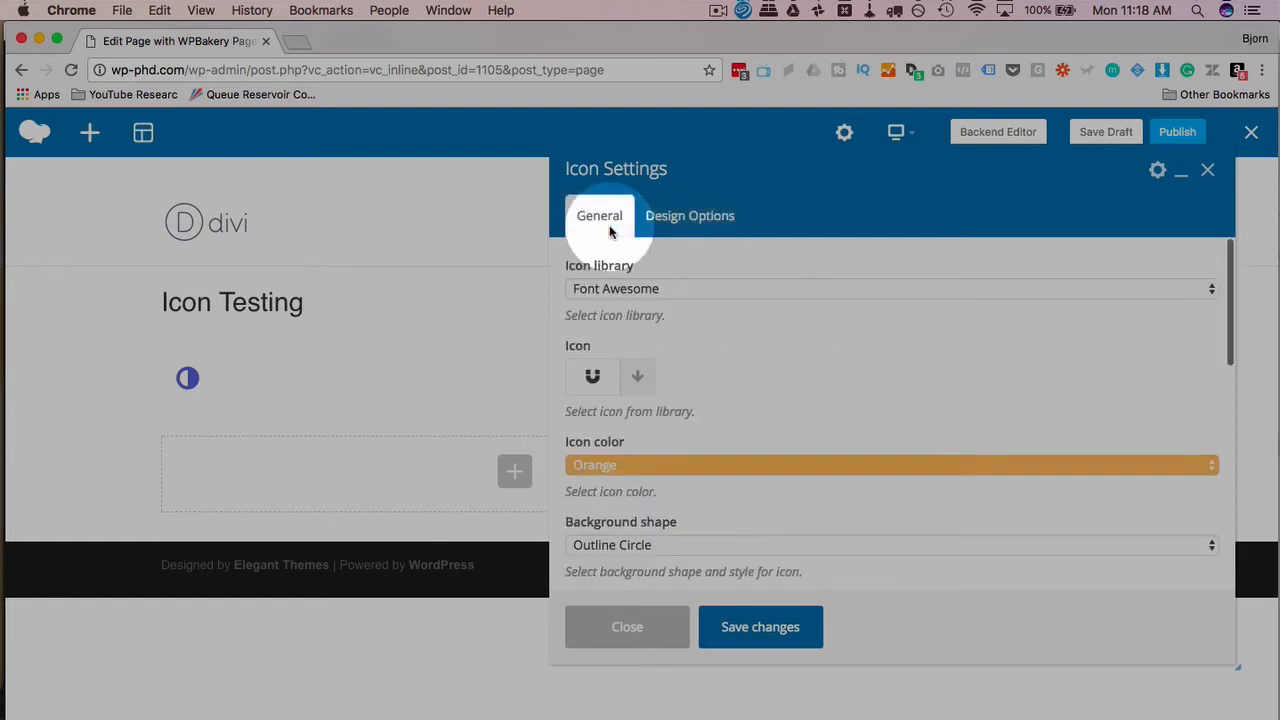
- Save the icon settings, move the settings window aside to check the icon on the page, and close it
click(757, 628)
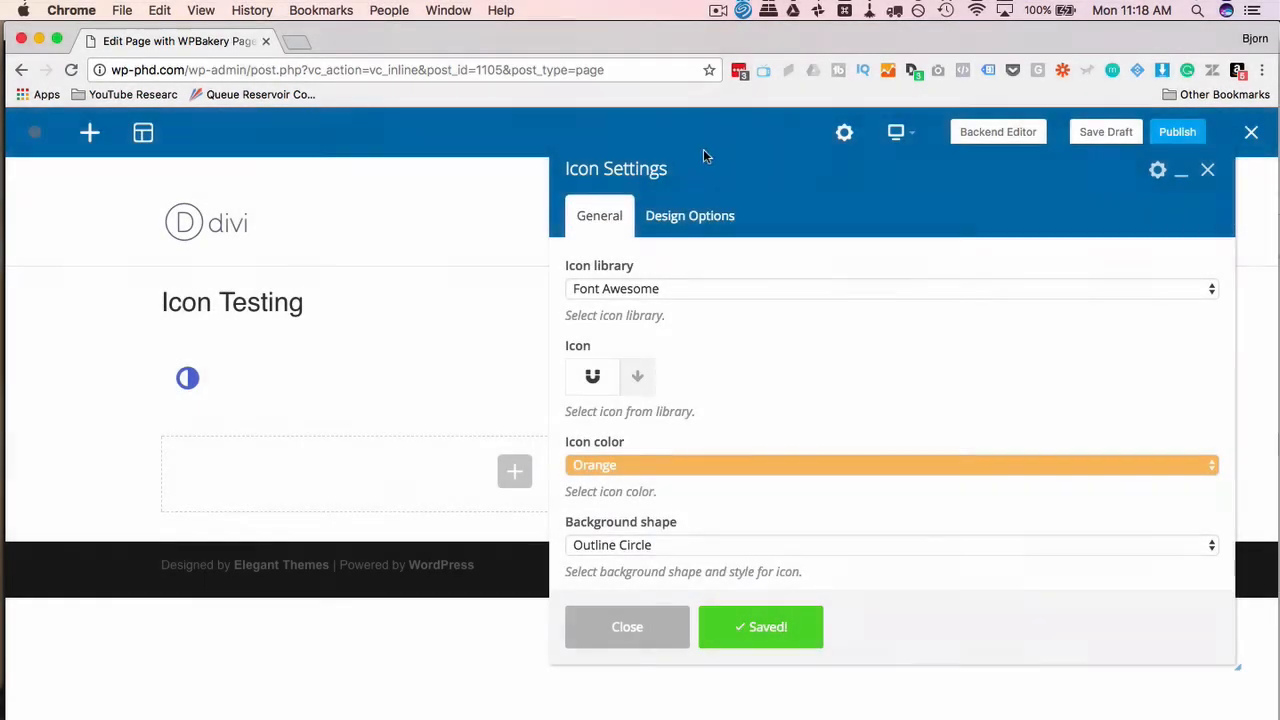
drag(703, 154, 875, 164)
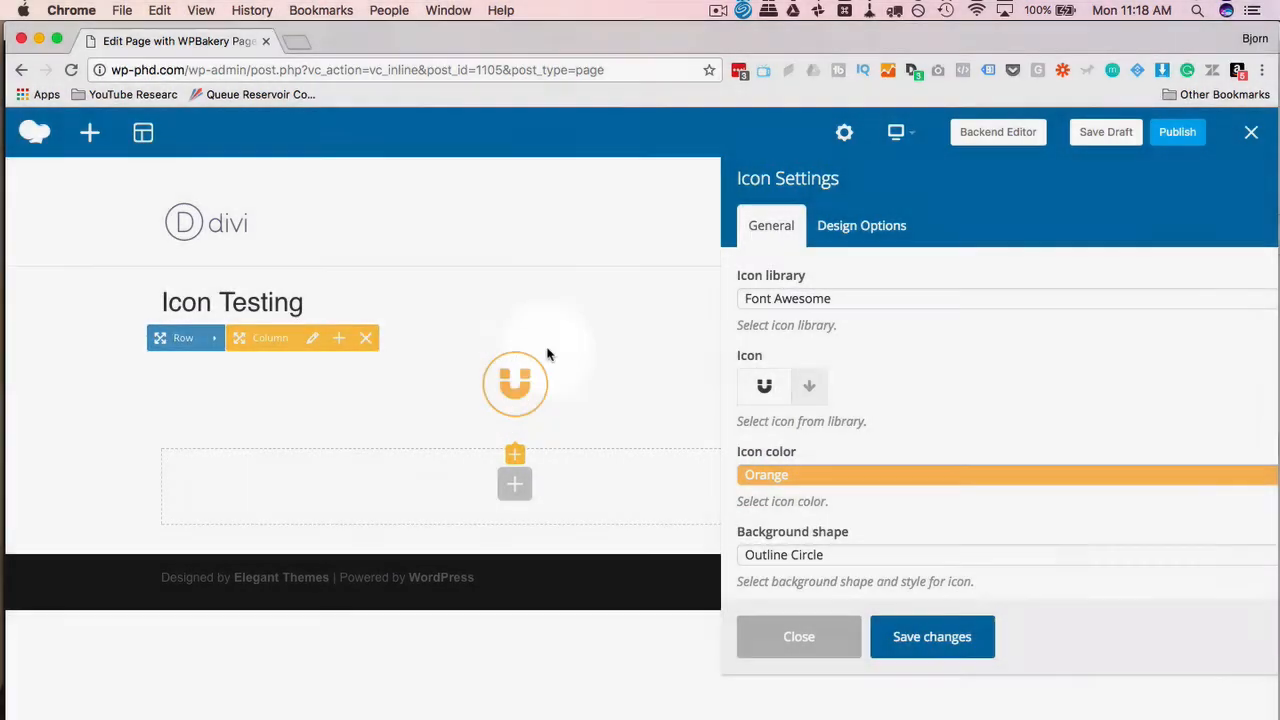
click(832, 636)
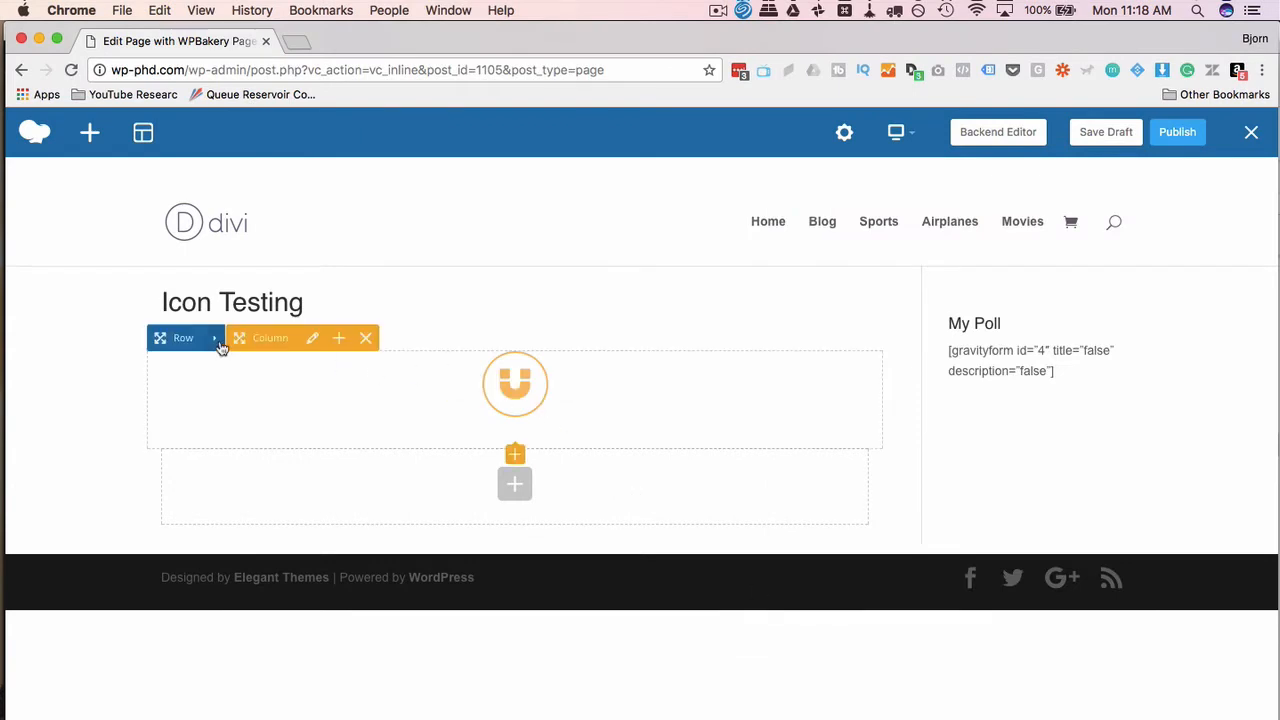
- Set the layout of the icon's row to three equal columns, 1/3 + 1/3 + 1/3, and close the layout options
click(245, 339)
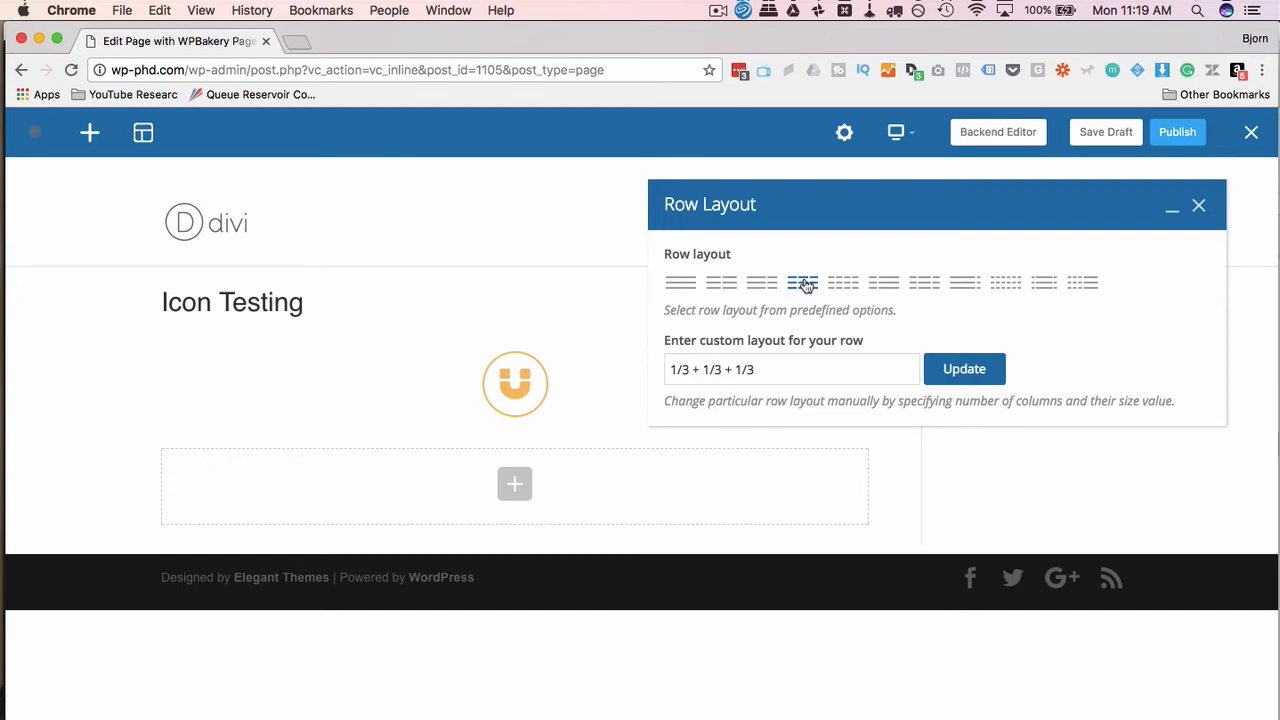
click(1198, 205)
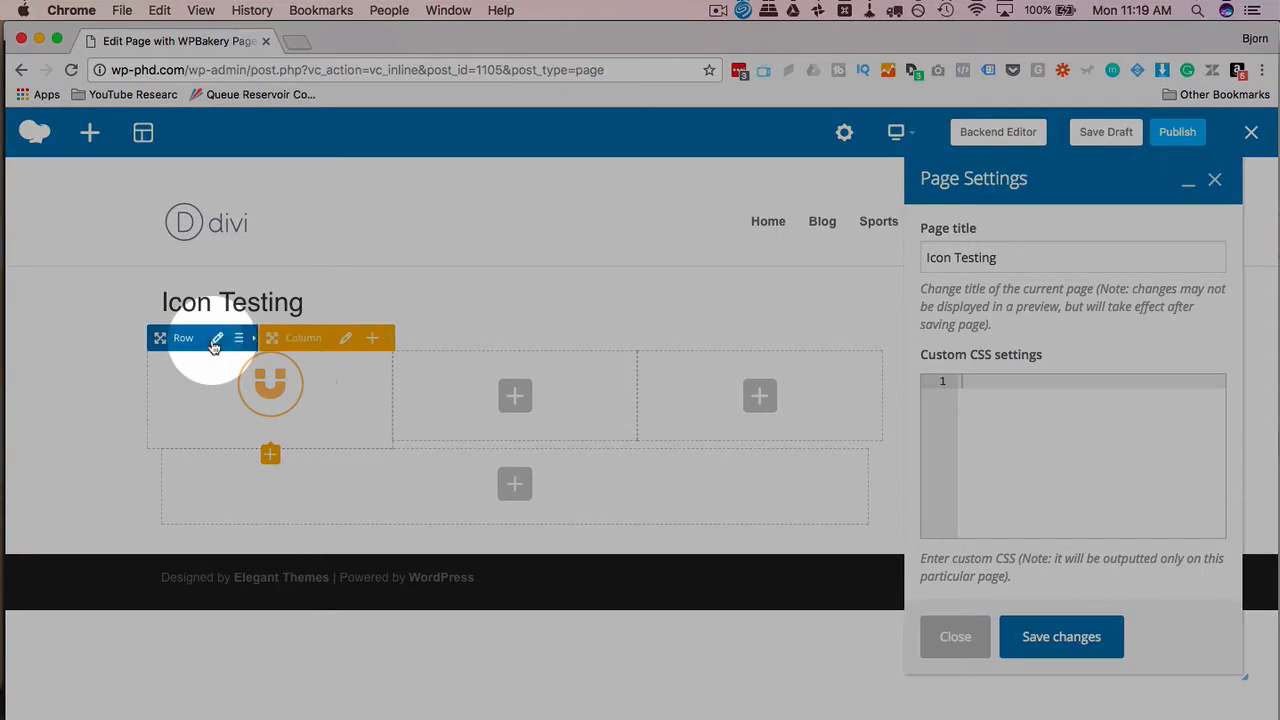
- Reopen the row layout options and set the icon's row back to a single 1/1 column
click(244, 338)
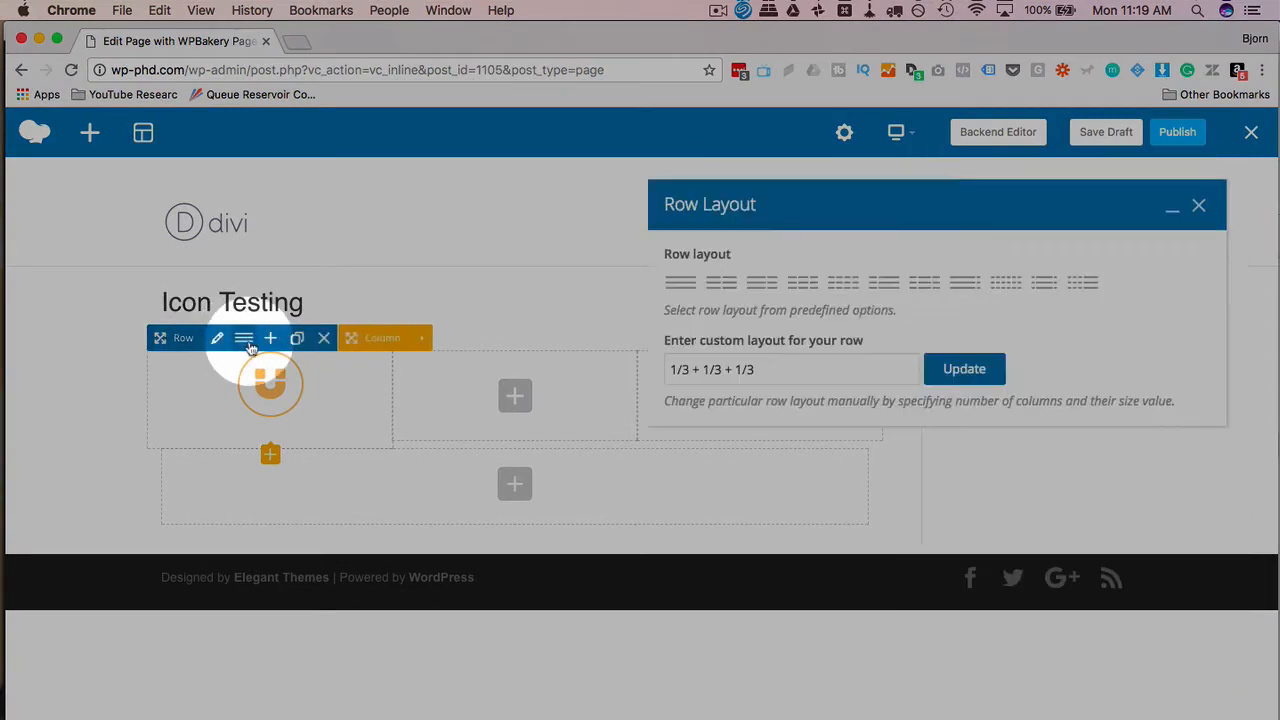
click(678, 285)
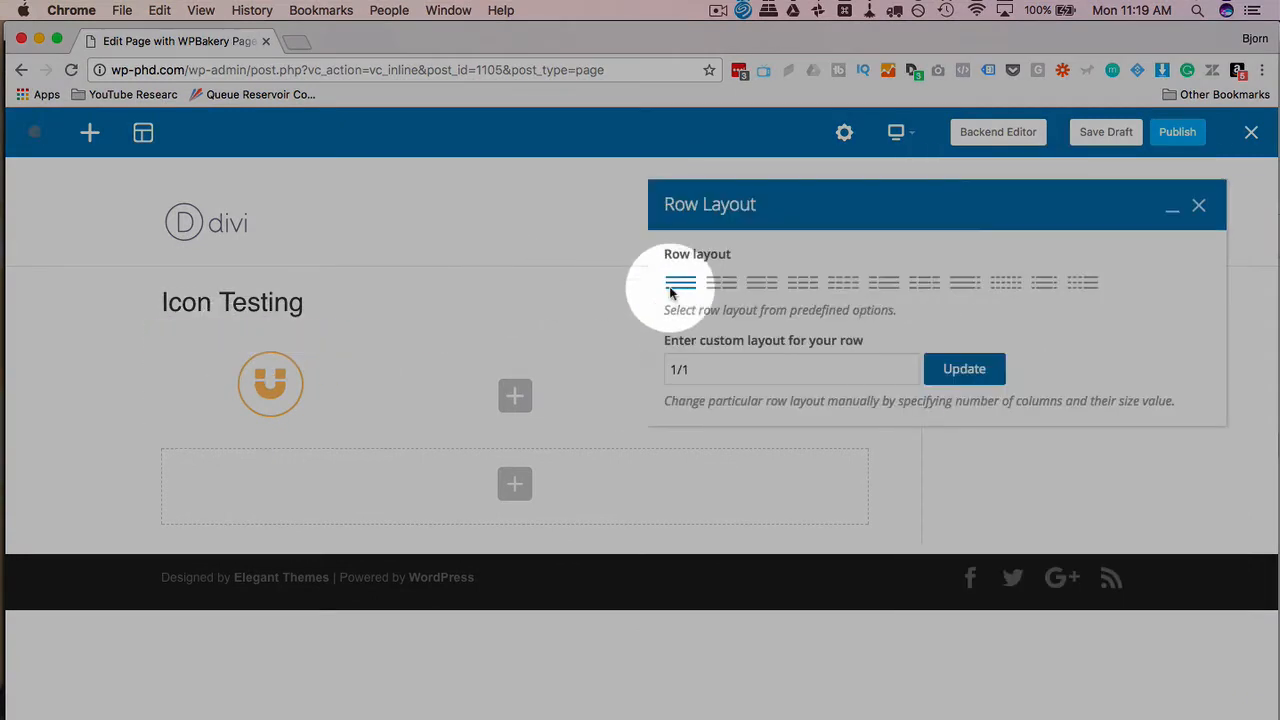
click(966, 370)
drag(797, 201, 880, 201)
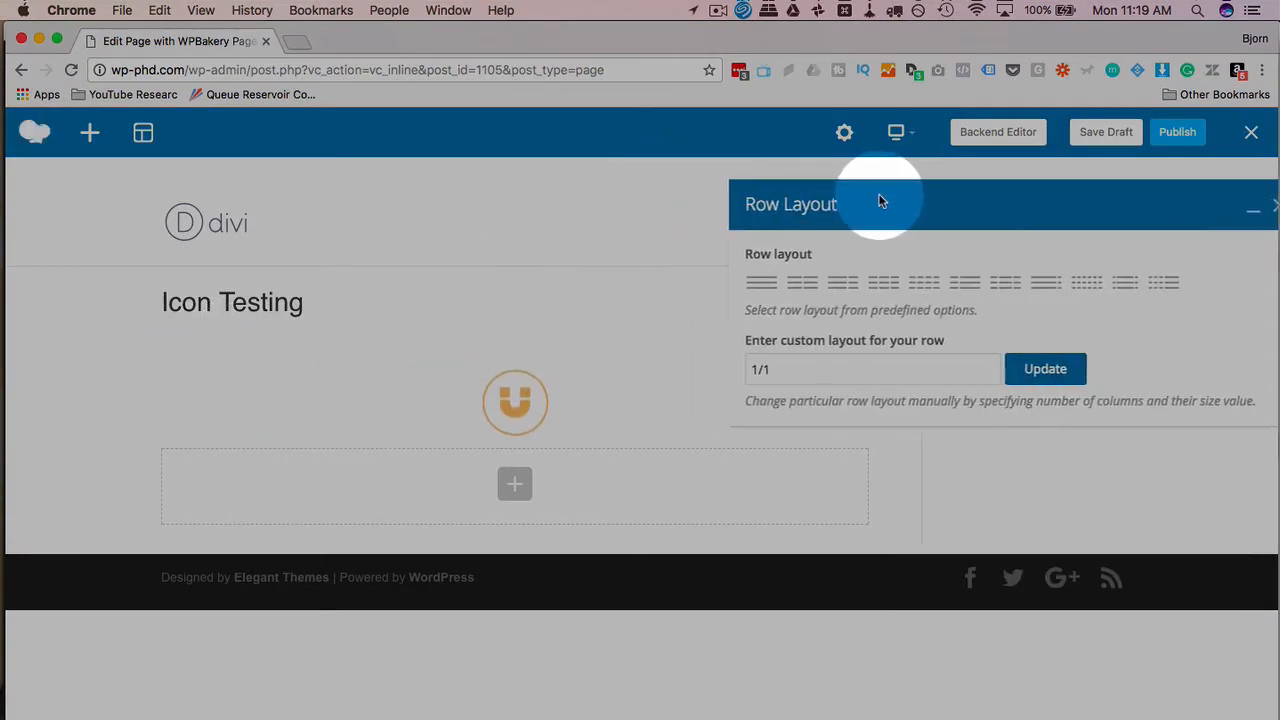
- Switch the row from a single column to 1/3 + 1/3 + 1/3 again and close the layout options
click(888, 284)
click(886, 283)
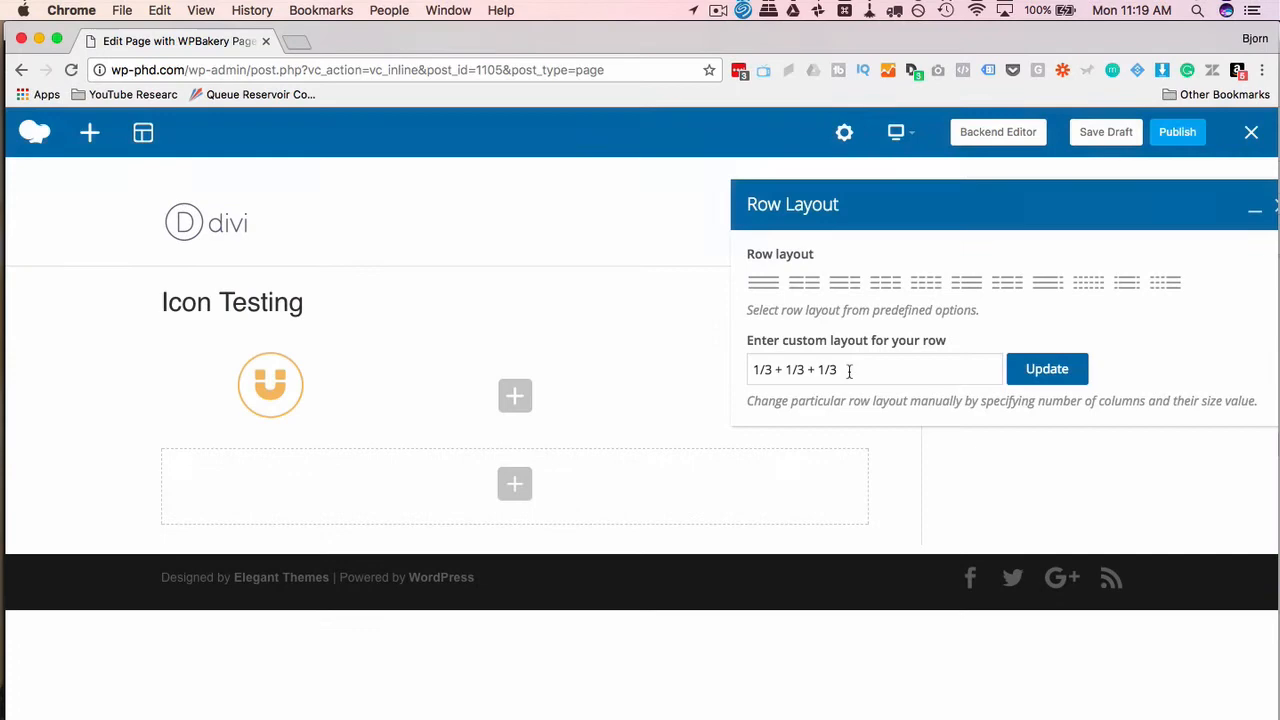
triple_click(849, 371)
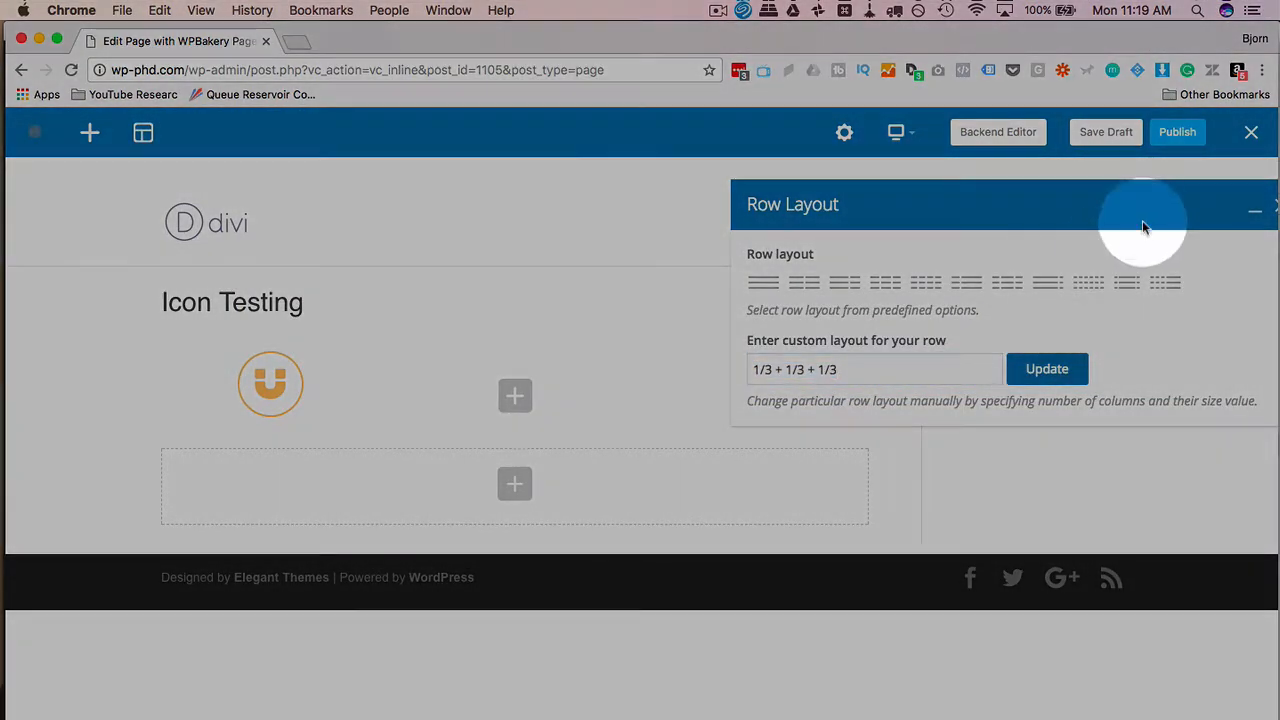
drag(1143, 223, 1109, 213)
click(1167, 208)
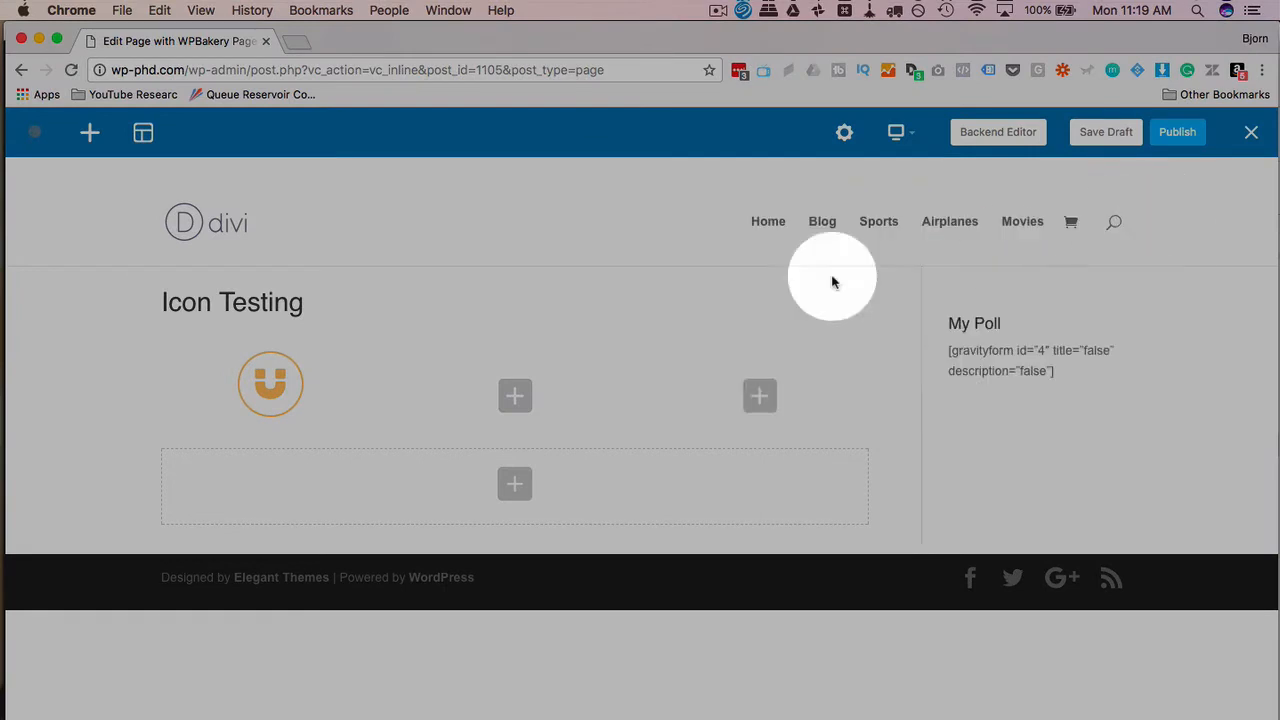
- Clone the magnet icon for the other two columns, placing one copy in the middle column and one in the third
mouse_move(337, 403)
click(298, 387)
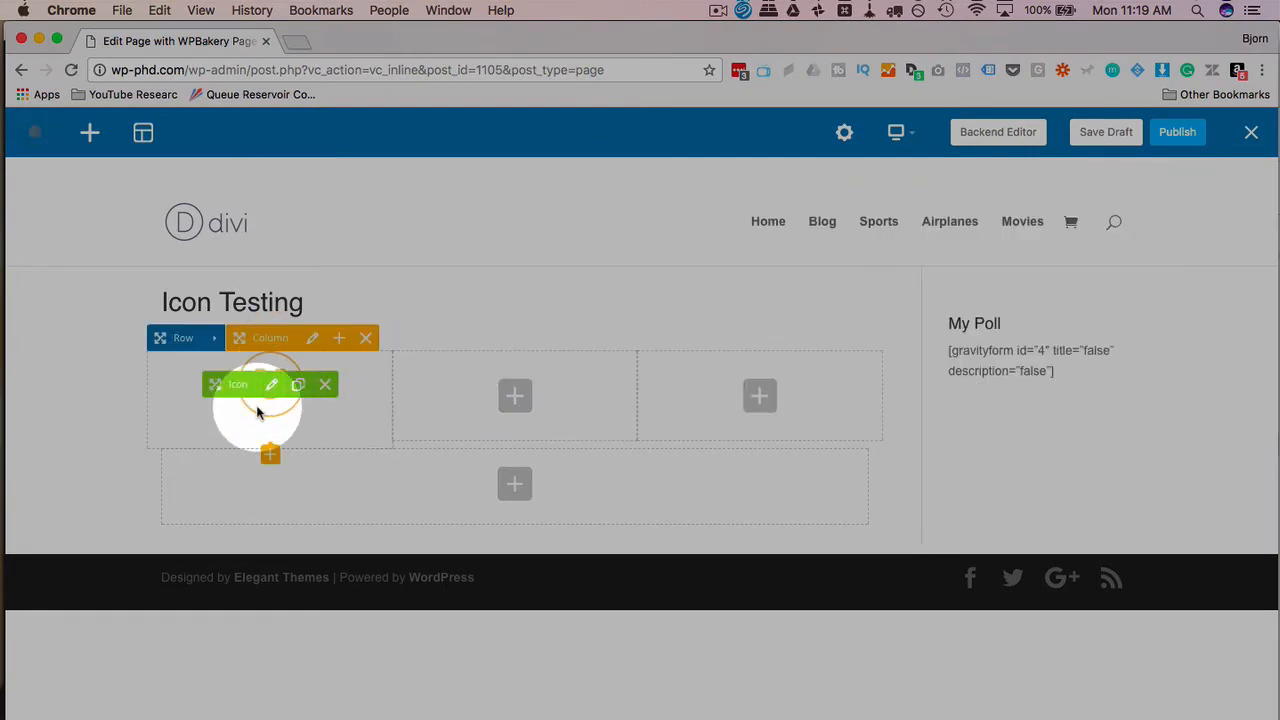
drag(244, 484, 505, 380)
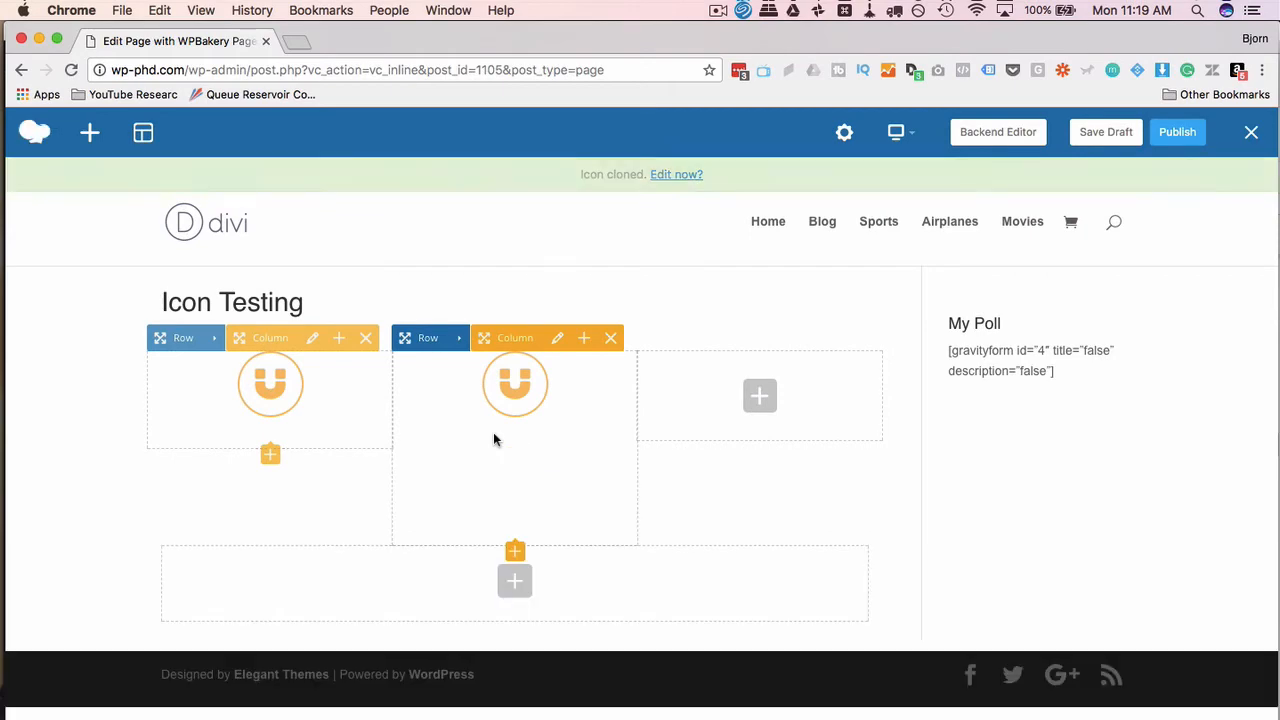
mouse_move(476, 484)
drag(476, 484, 725, 376)
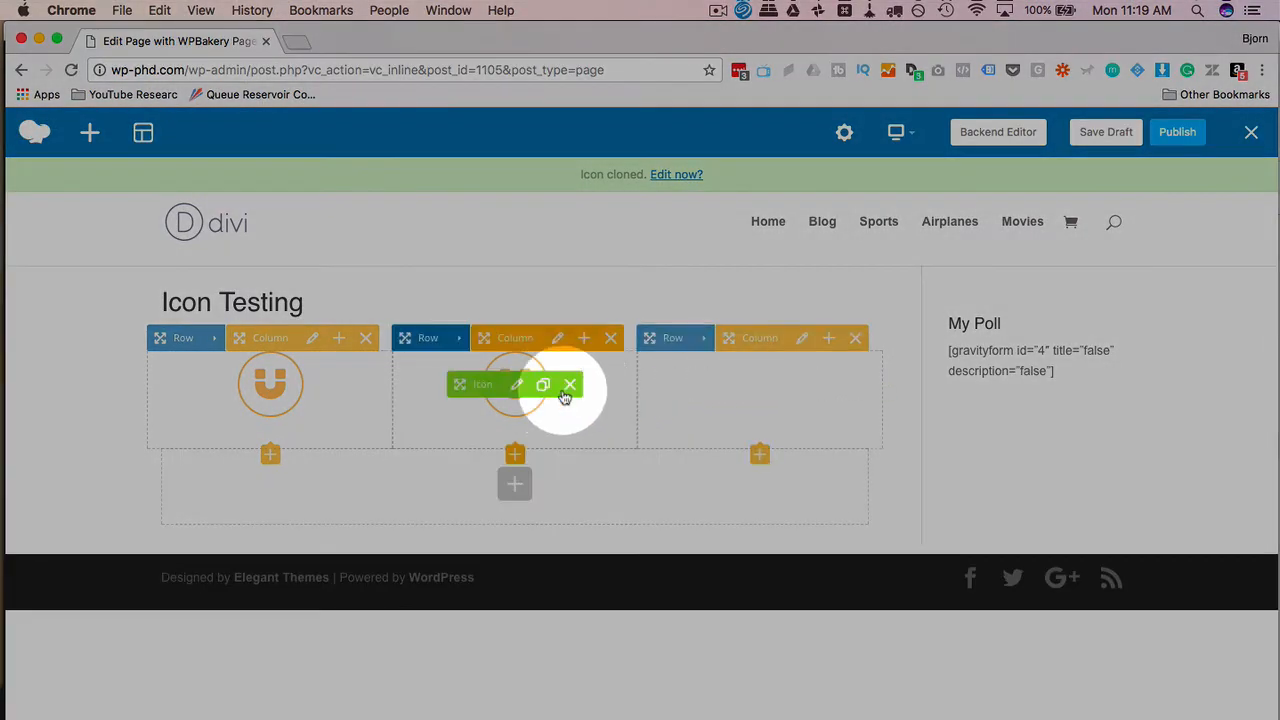
- Change the middle column's icon to the solid open envelope from Font Awesome, save the change and close its settings
click(516, 385)
click(904, 317)
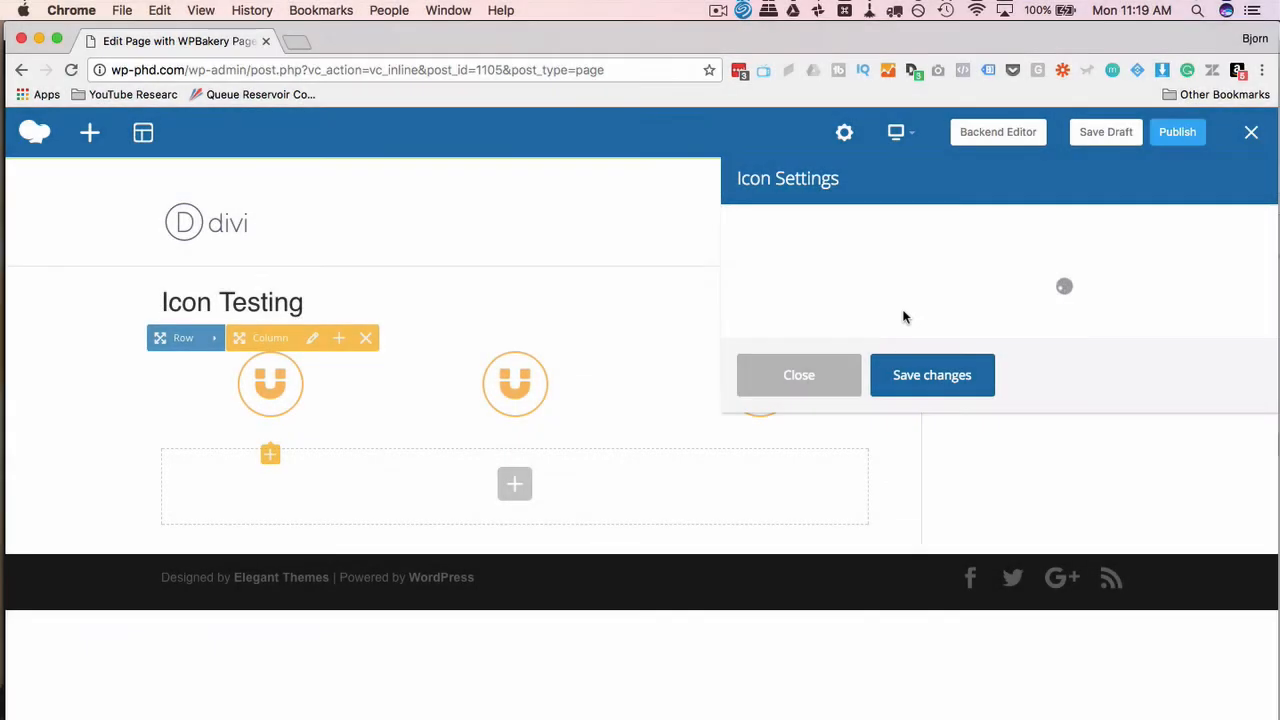
click(808, 387)
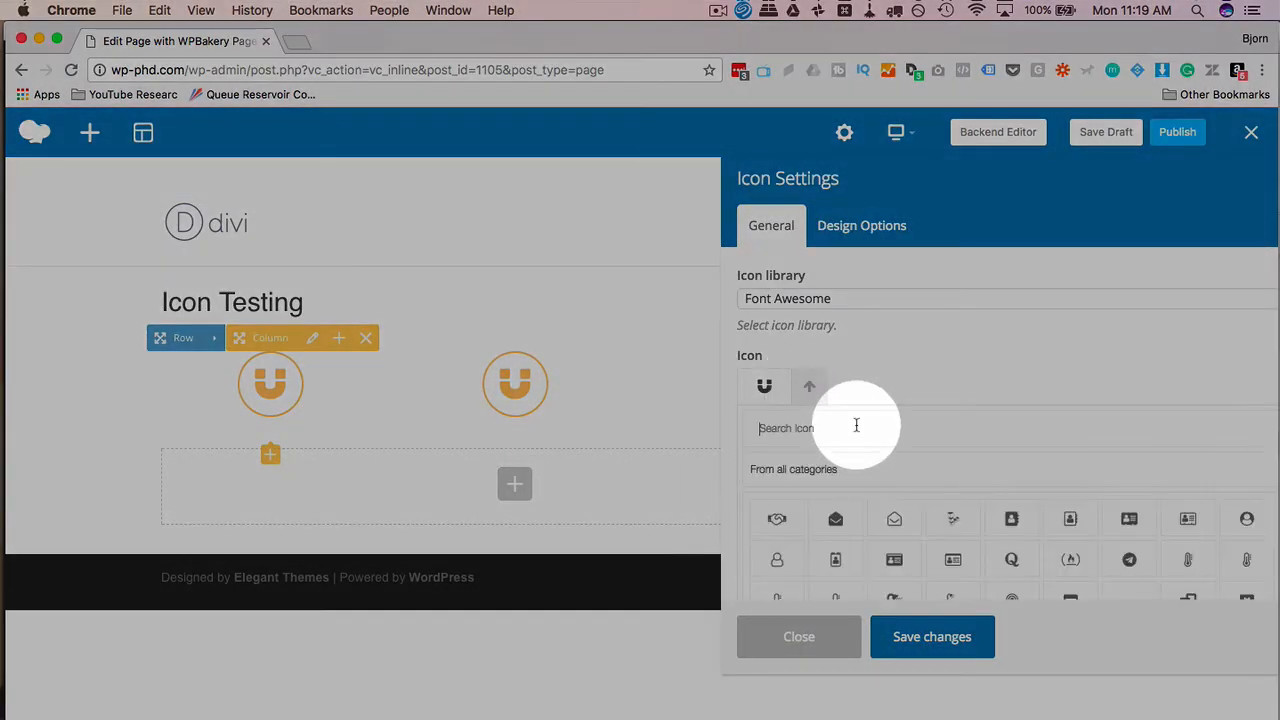
click(894, 518)
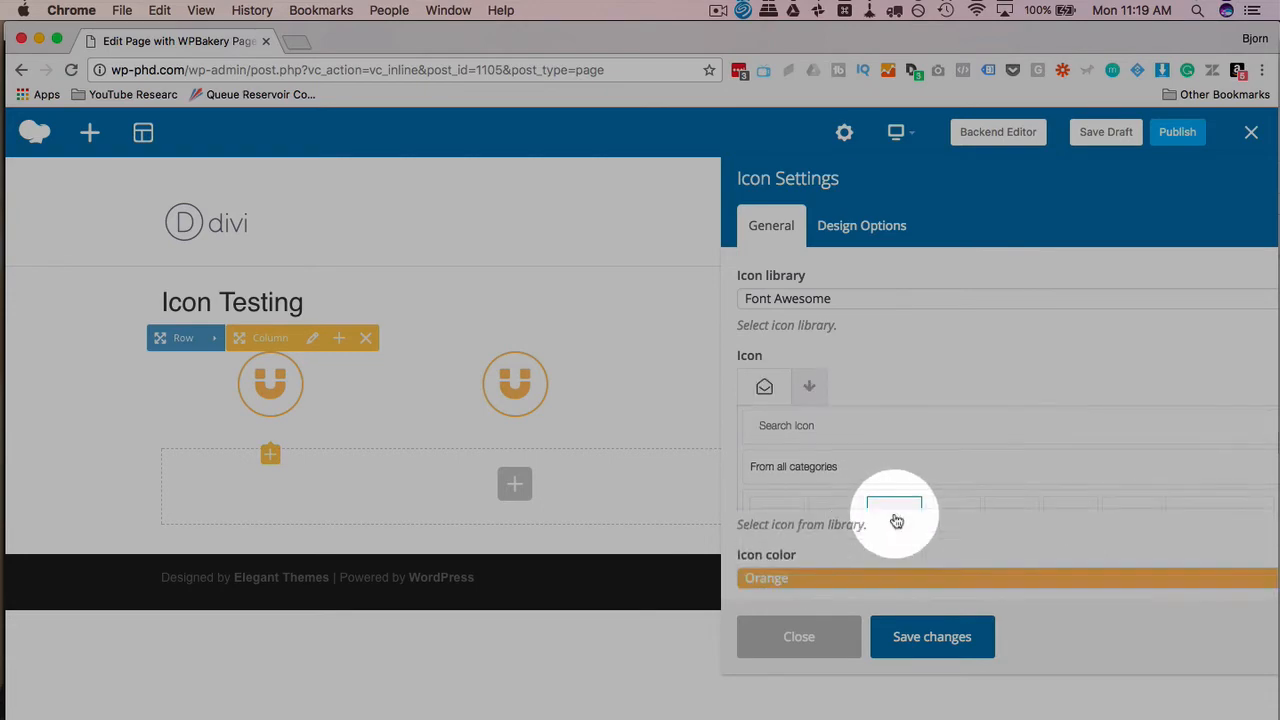
click(813, 388)
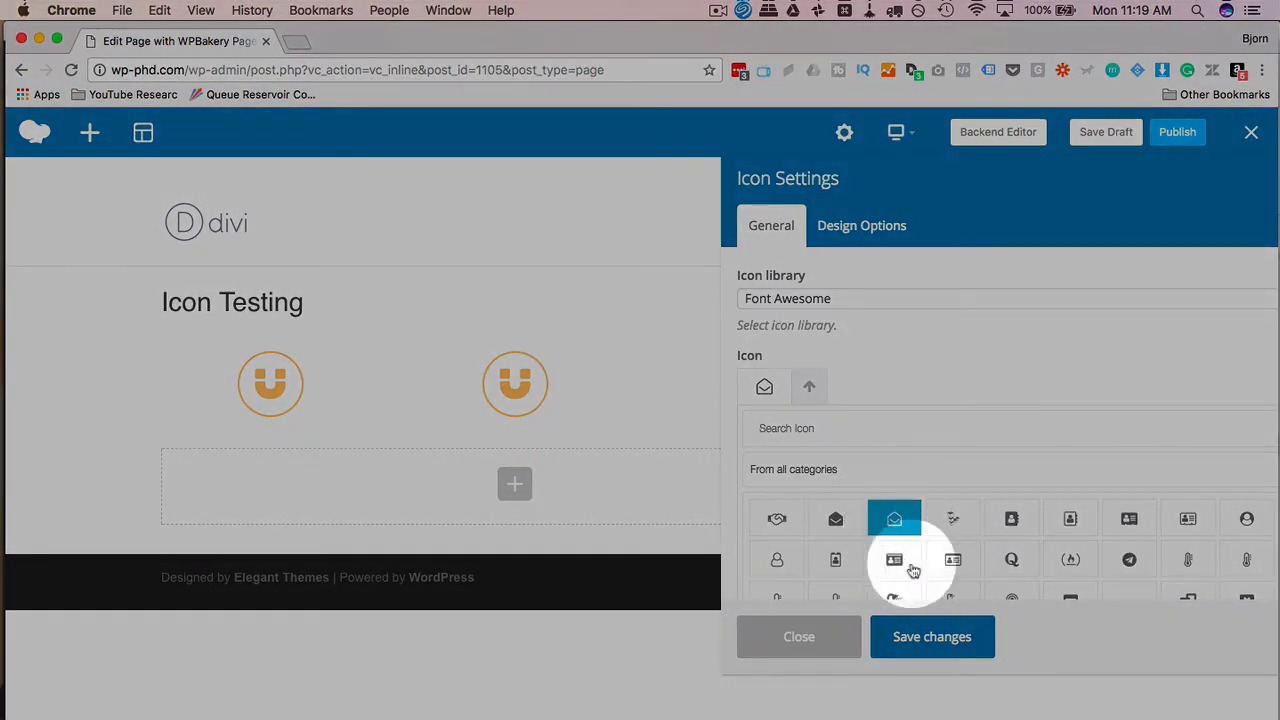
click(838, 519)
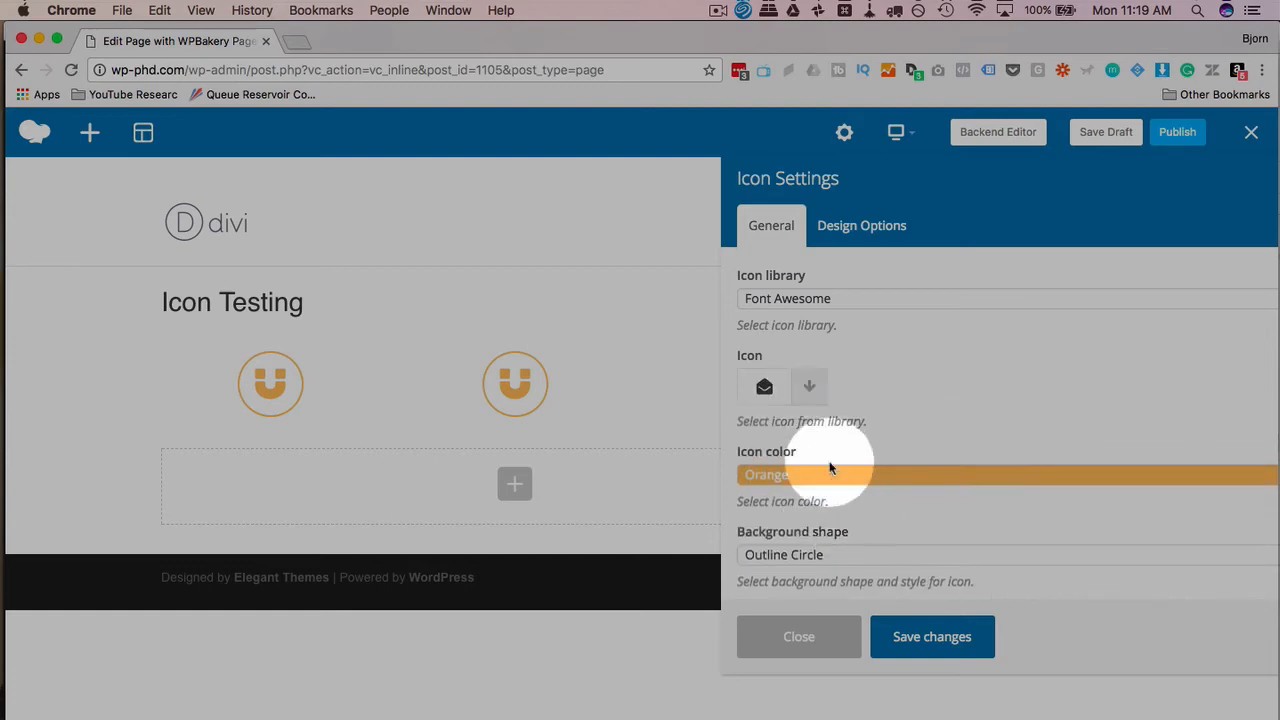
click(924, 637)
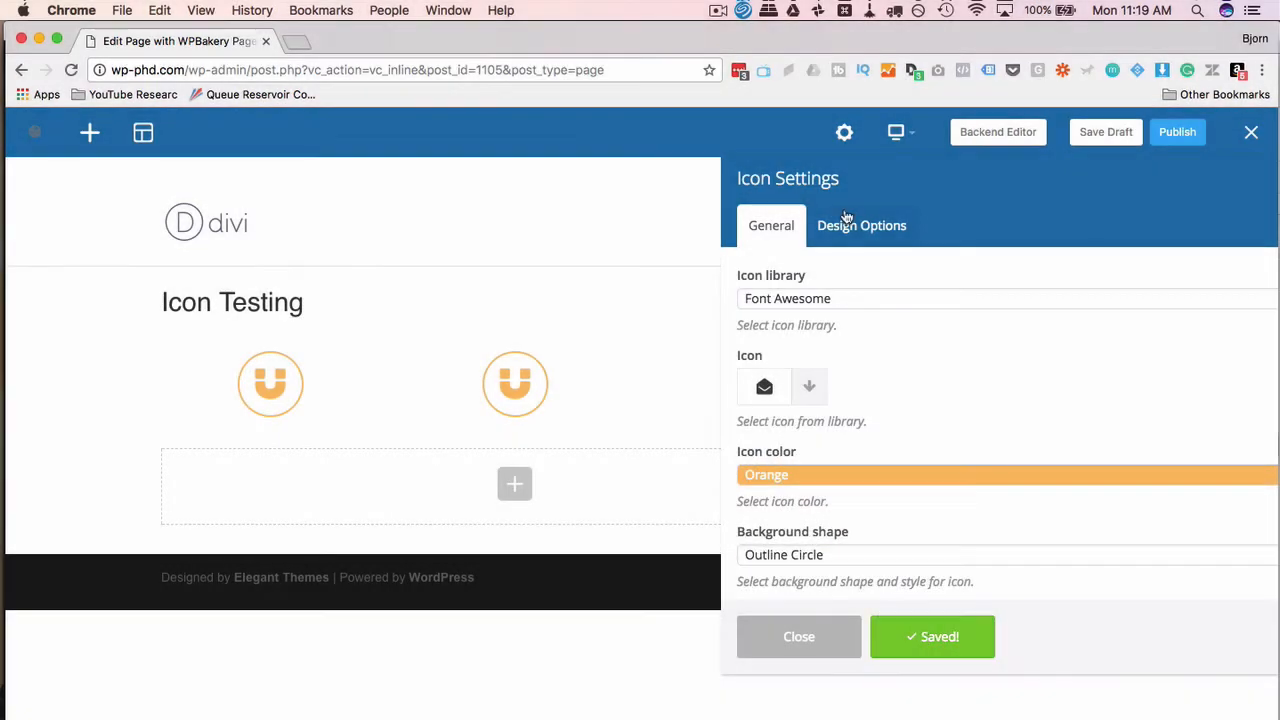
click(814, 640)
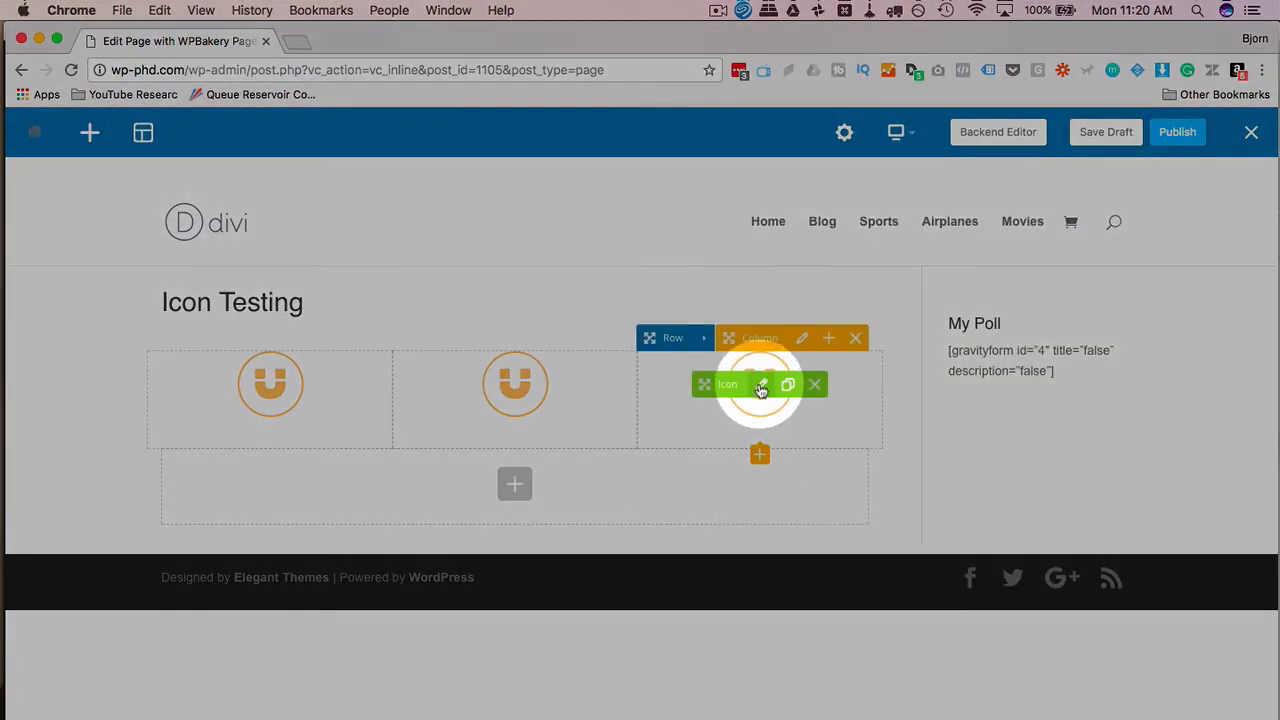
- Change the third column's icon to the solid address card from Font Awesome, save the change and close its settings
click(762, 389)
click(938, 385)
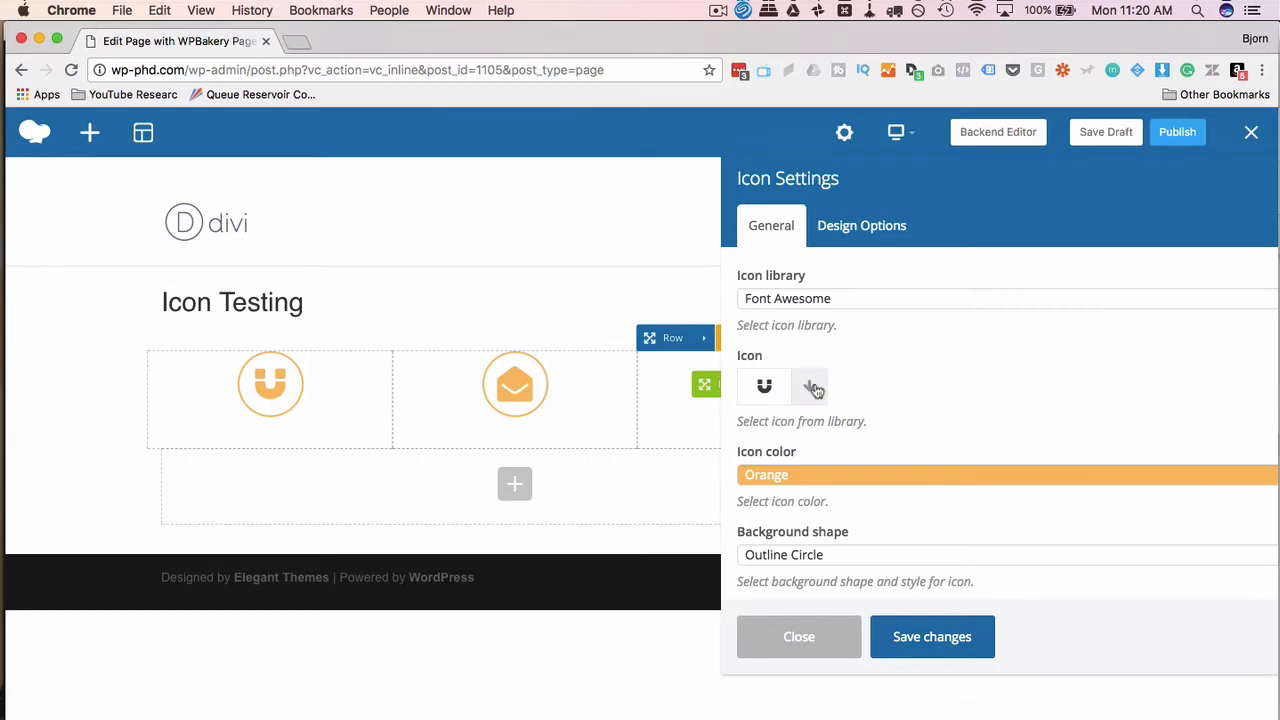
click(809, 386)
click(1125, 522)
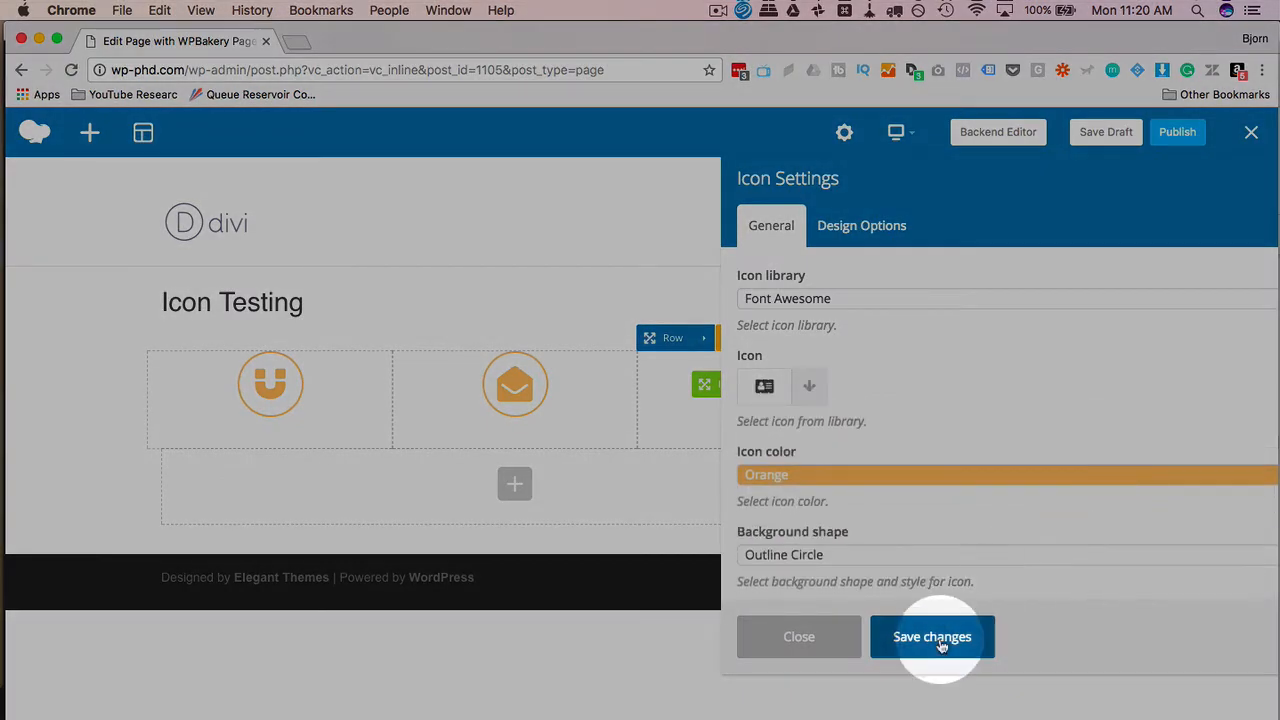
click(940, 636)
click(799, 640)
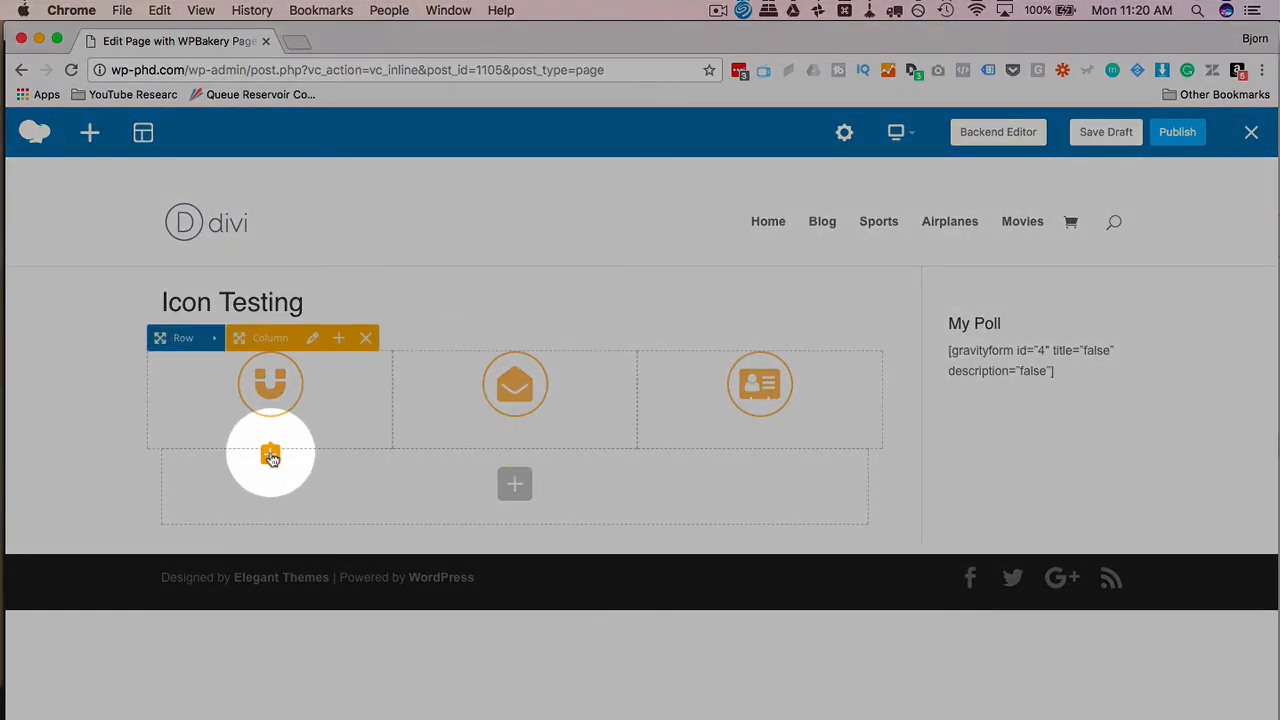
- Add a Text Block with its default text below the magnet icon in the first column
click(270, 457)
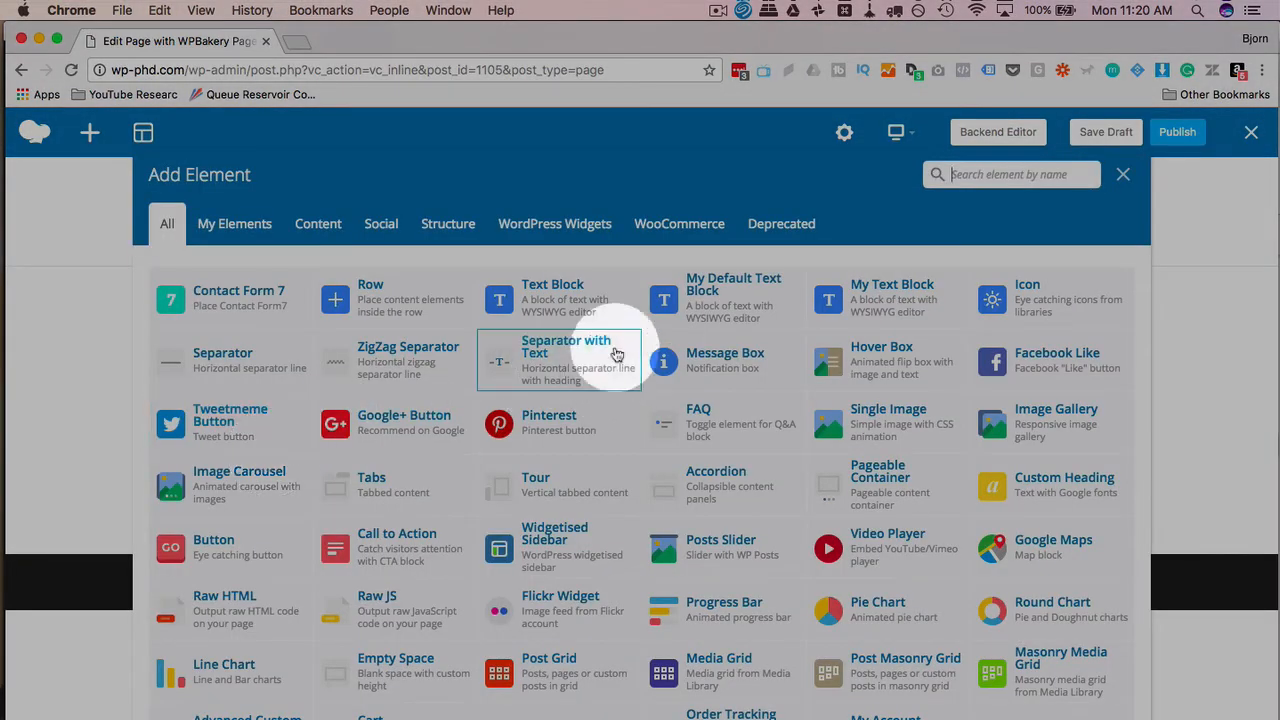
click(582, 309)
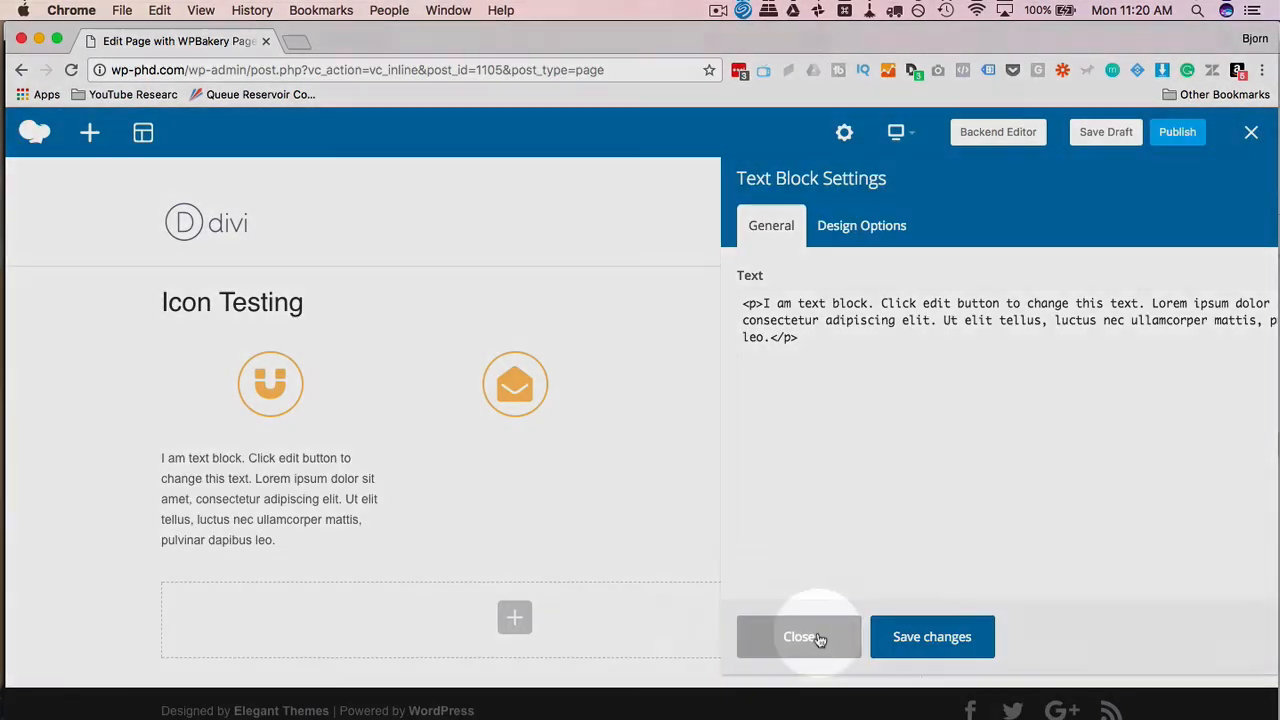
click(818, 640)
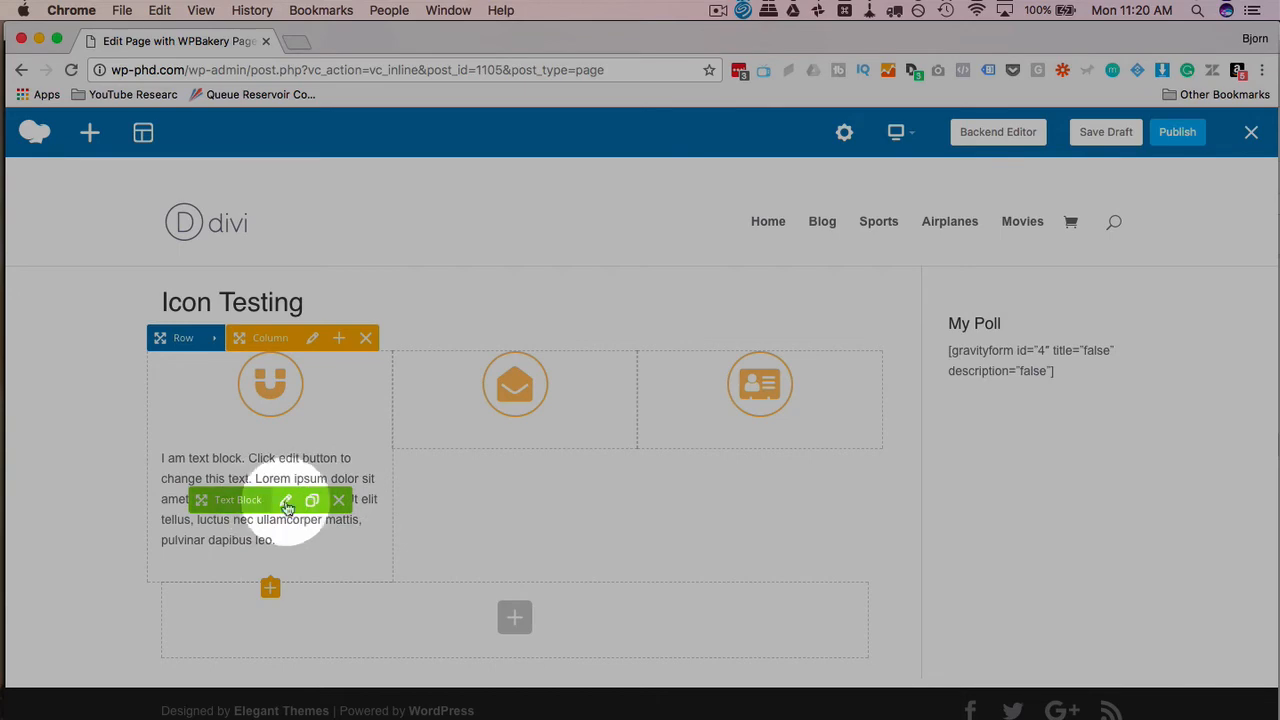
- Clone the text block for the other two columns, placing a copy below the envelope icon and one below the address card icon
click(310, 505)
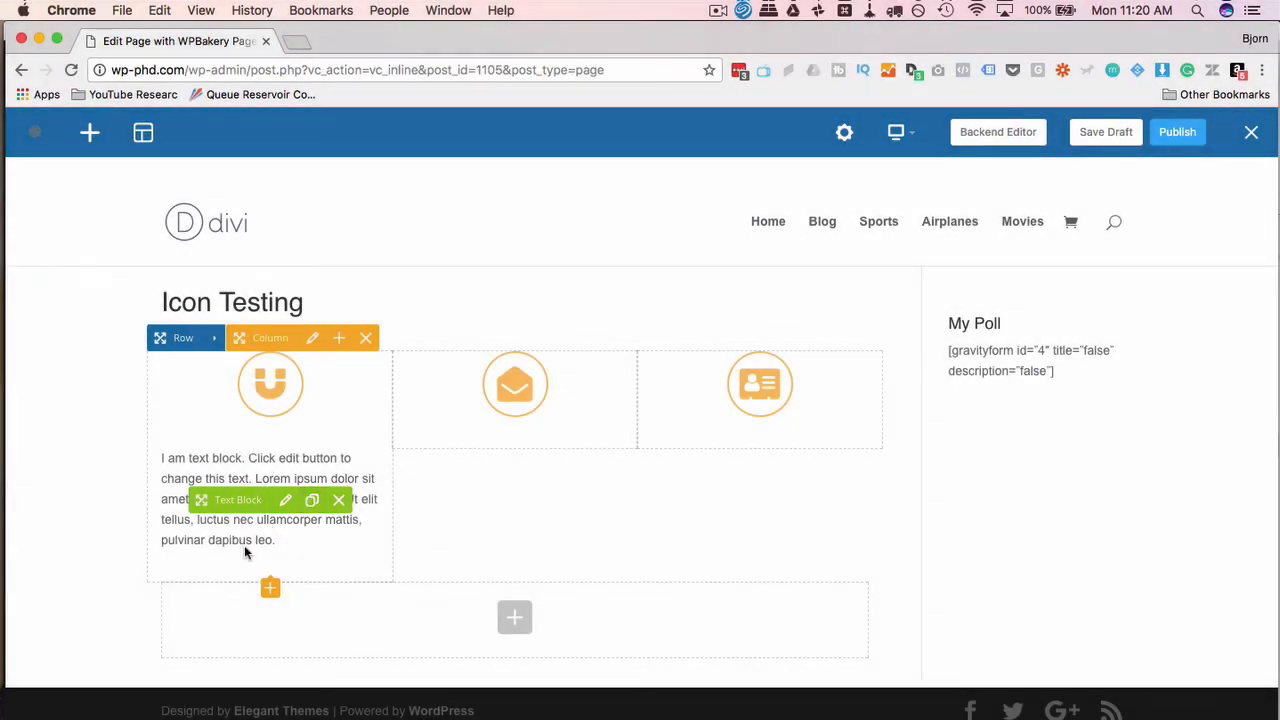
mouse_move(201, 500)
mouse_down()
mouse_move(451, 446)
mouse_move(489, 412)
mouse_move(480, 444)
mouse_move(571, 437)
mouse_move(550, 495)
mouse_move(586, 508)
mouse_move(751, 423)
mouse_move(738, 442)
mouse_up()
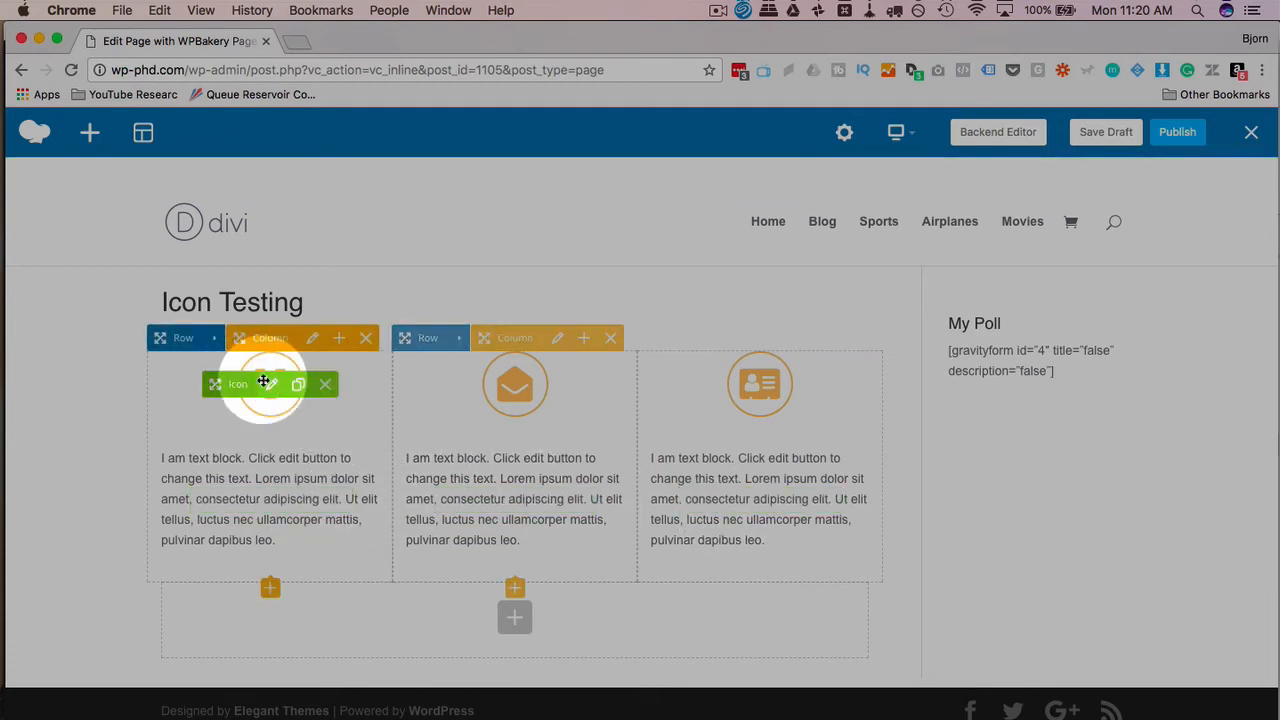
- Set the size of the magnet icon in the first column to Extra Large and save the change
click(272, 388)
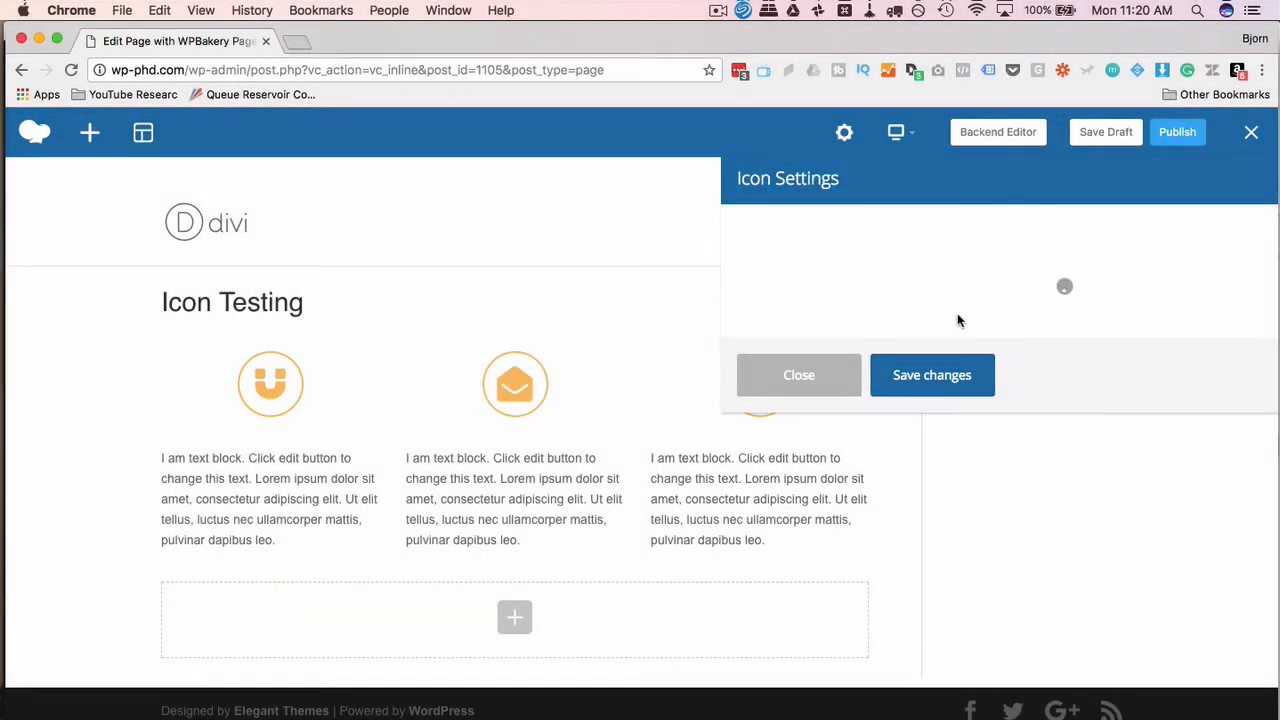
scroll(942, 365, down, 5)
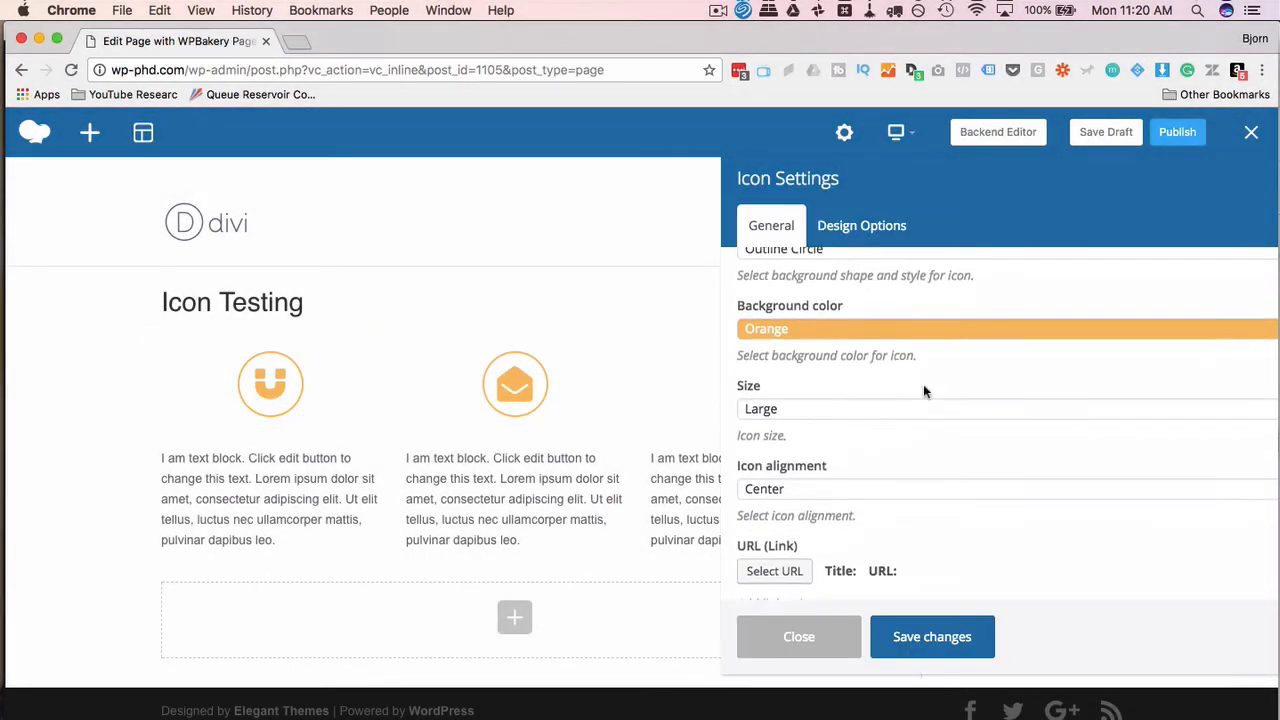
click(820, 378)
click(818, 392)
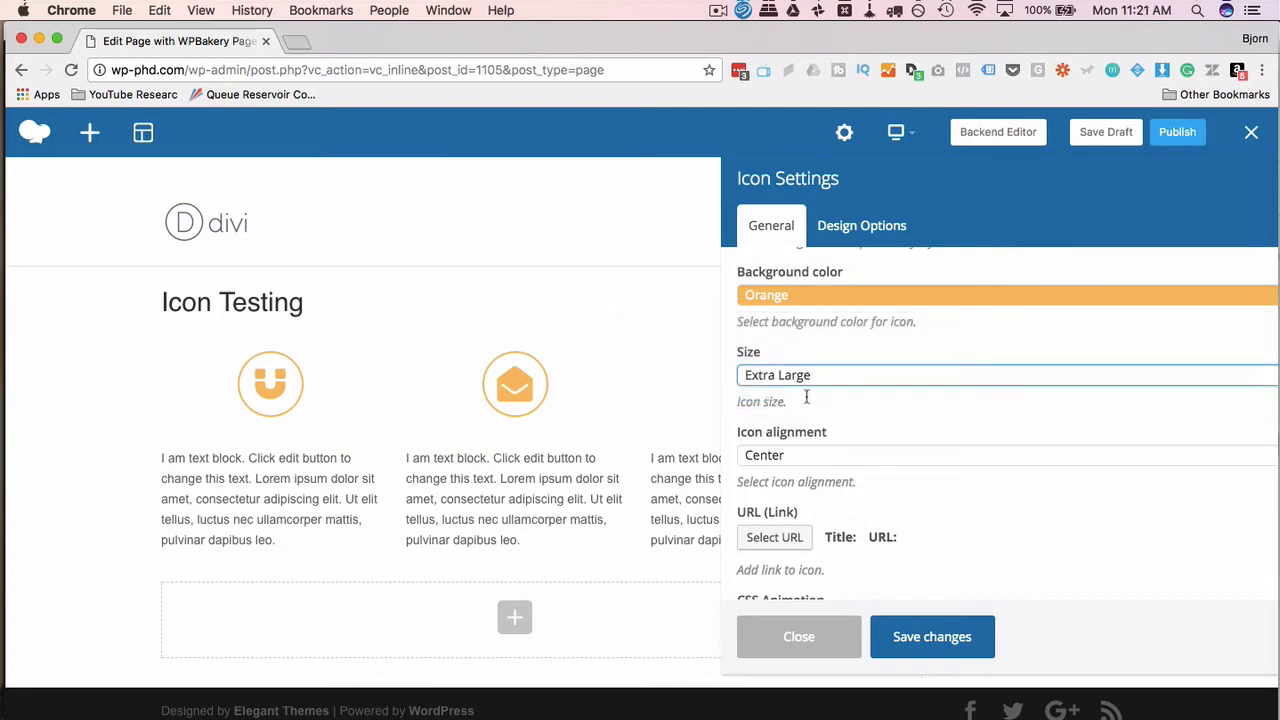
click(958, 642)
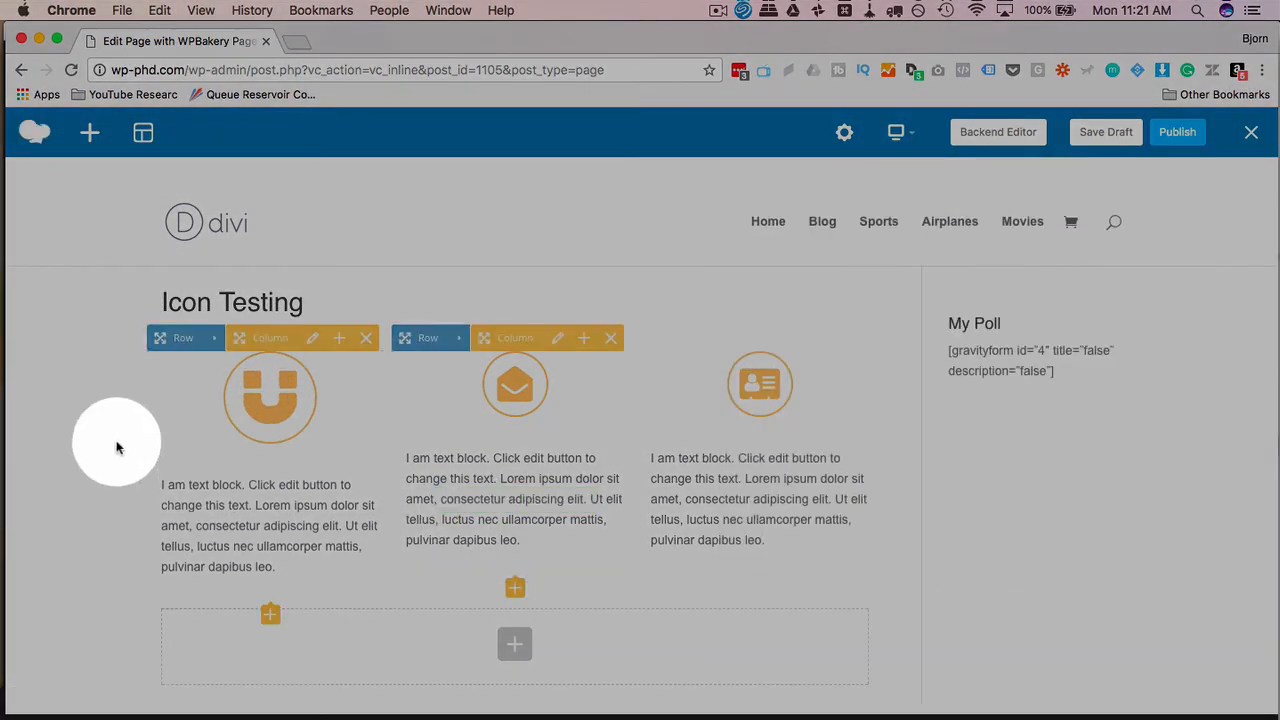